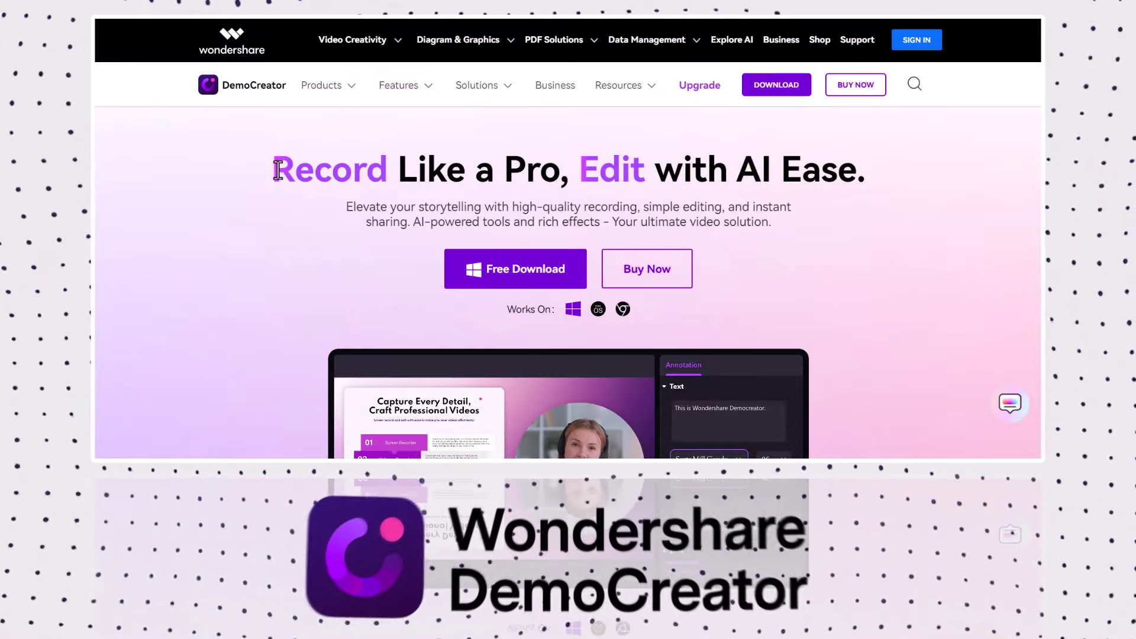
Read the headline on the DemoCreator homepage and look through the page's product sections.
{"action": "left_click_drag", "start_coordinate": [282, 178], "coordinate": [854, 185]}
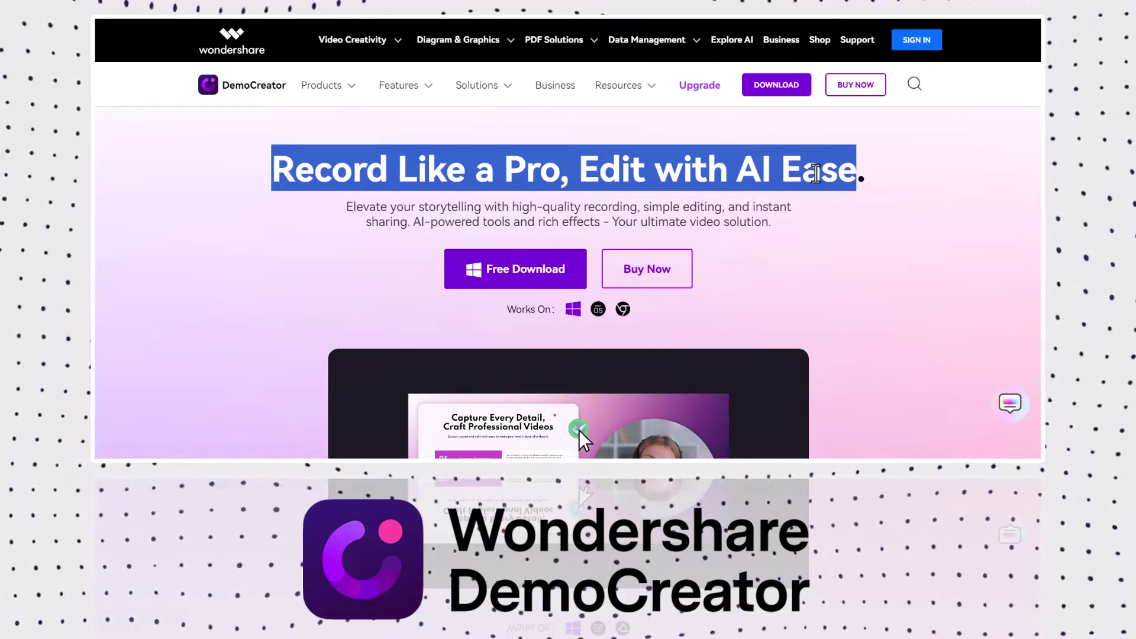
{"action": "left_click", "coordinate": [872, 218]}
{"action": "scroll", "coordinate": [873, 216], "scroll_direction": "down", "scroll_amount": 8}
{"action": "scroll", "coordinate": [873, 212], "scroll_direction": "down", "scroll_amount": 5}
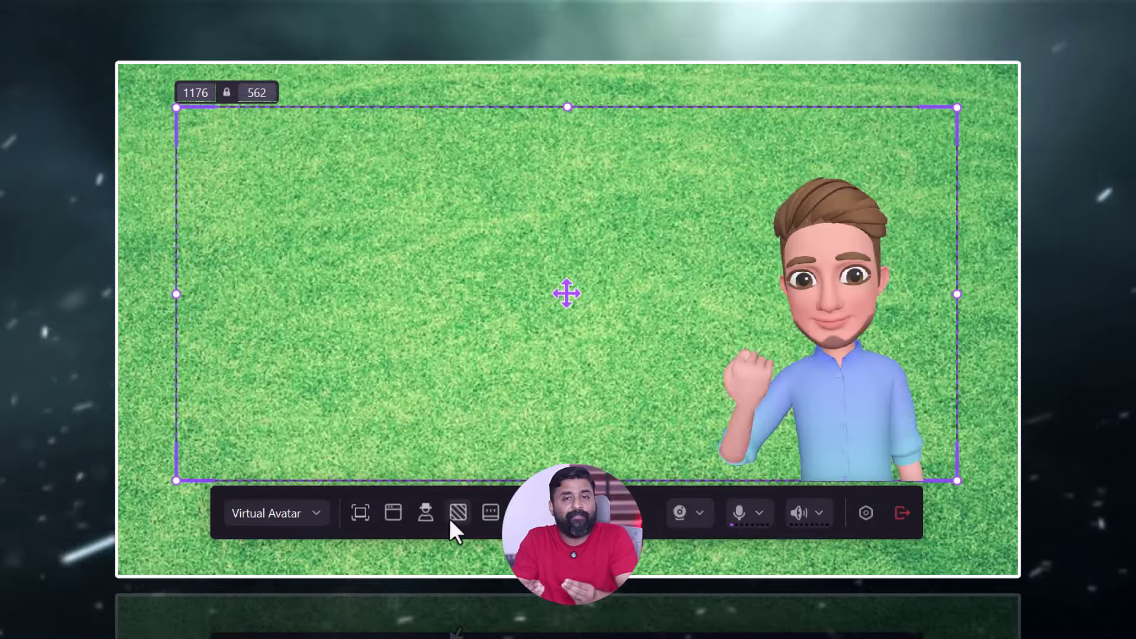
In DemoCreator's Virtual Avatar recorder, choose the Gradient Blue background and the brown-haired avatar in a dark school uniform.
{"action": "left_click", "coordinate": [453, 516]}
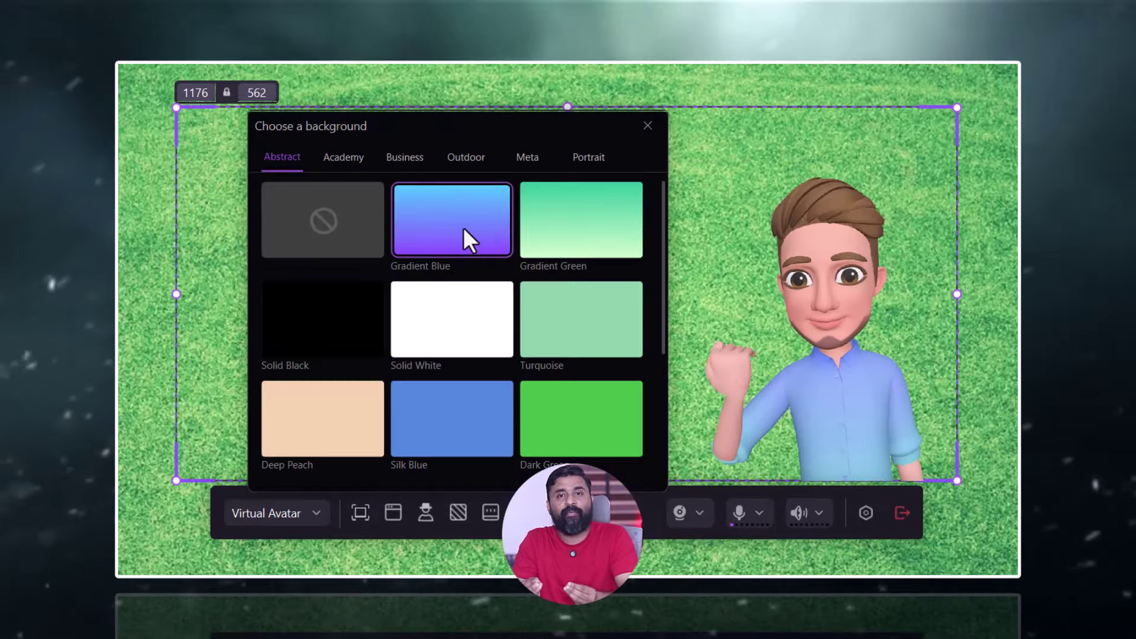
{"action": "left_click", "coordinate": [464, 238]}
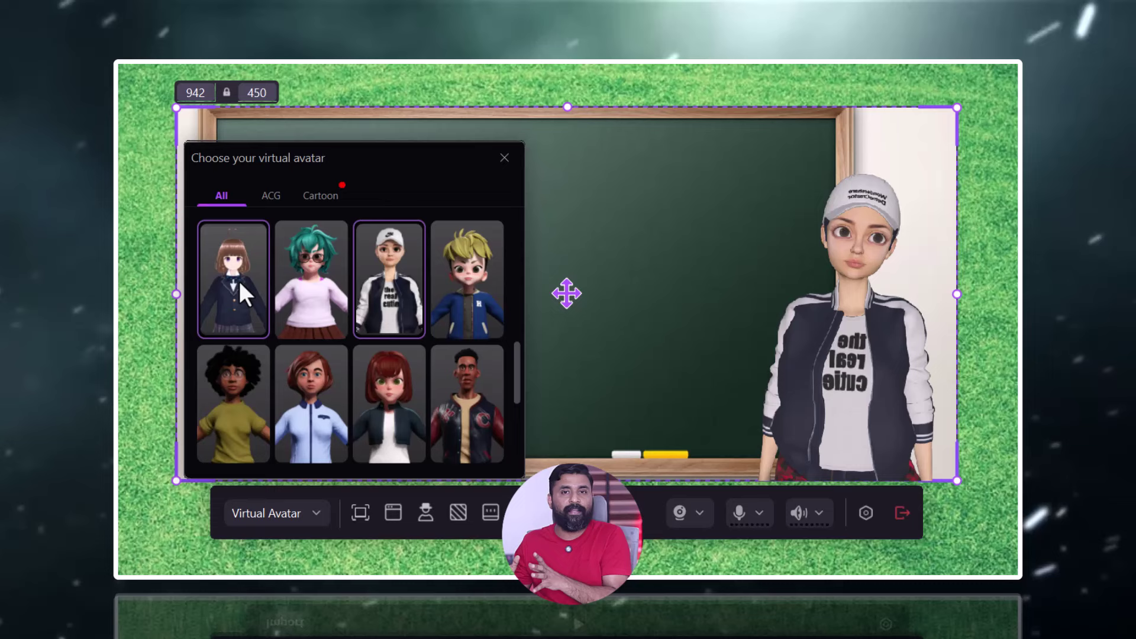
{"action": "left_click", "coordinate": [238, 279]}
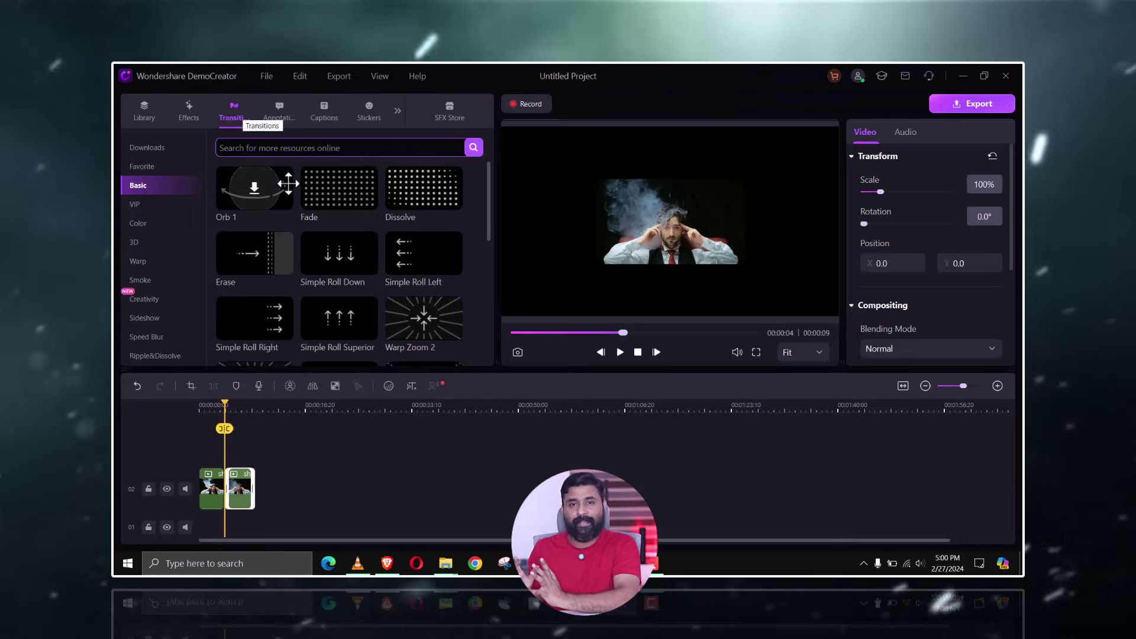
Browse the available transitions, text annotations and caption templates in the DemoCreator editor.
{"action": "scroll", "coordinate": [362, 278], "scroll_direction": "down", "scroll_amount": 2}
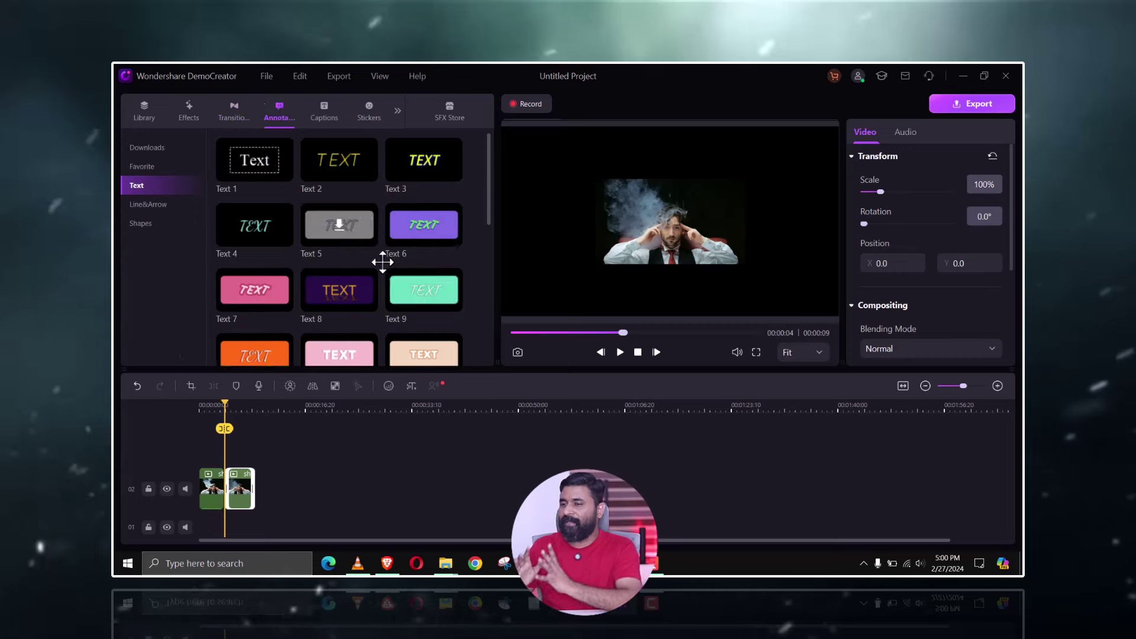
{"action": "scroll", "coordinate": [390, 278], "scroll_direction": "down", "scroll_amount": 2}
{"action": "scroll", "coordinate": [390, 279], "scroll_direction": "down", "scroll_amount": 6}
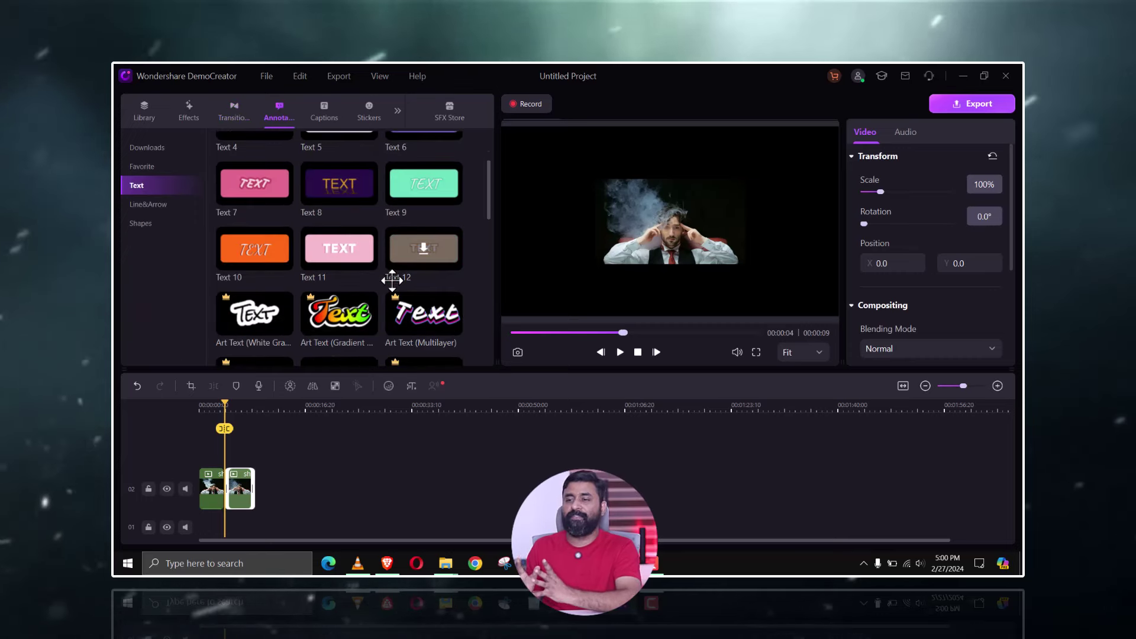
{"action": "left_click", "coordinate": [324, 112]}
{"action": "scroll", "coordinate": [377, 212], "scroll_direction": "down", "scroll_amount": 6}
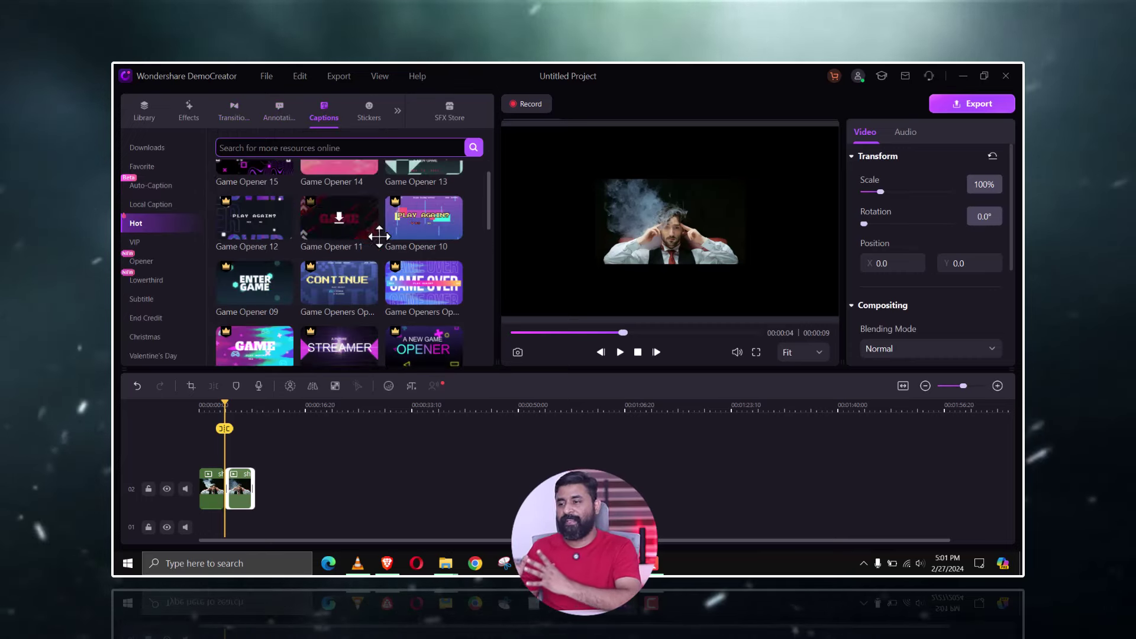
Add a caption template at the start of the timeline above the video clips and preview it.
{"action": "left_click_drag", "start_coordinate": [254, 337], "coordinate": [203, 456]}
{"action": "left_click", "coordinate": [201, 405]}
{"action": "left_click_drag", "start_coordinate": [201, 403], "coordinate": [212, 411]}
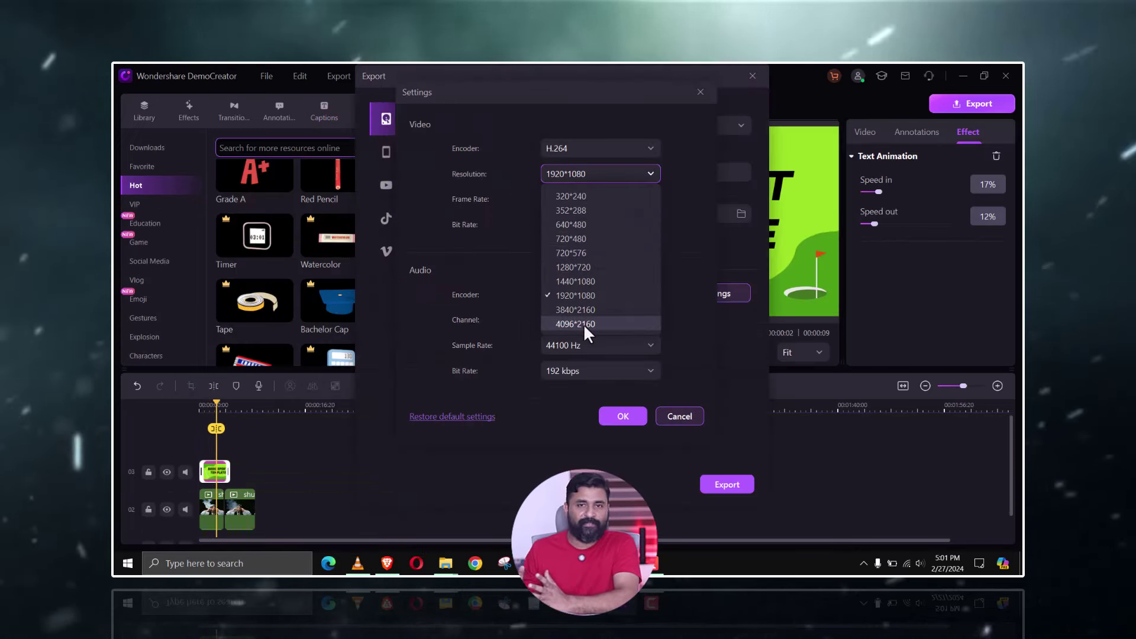
Set the export video resolution to 4096*2160.
{"action": "left_click", "coordinate": [583, 325]}
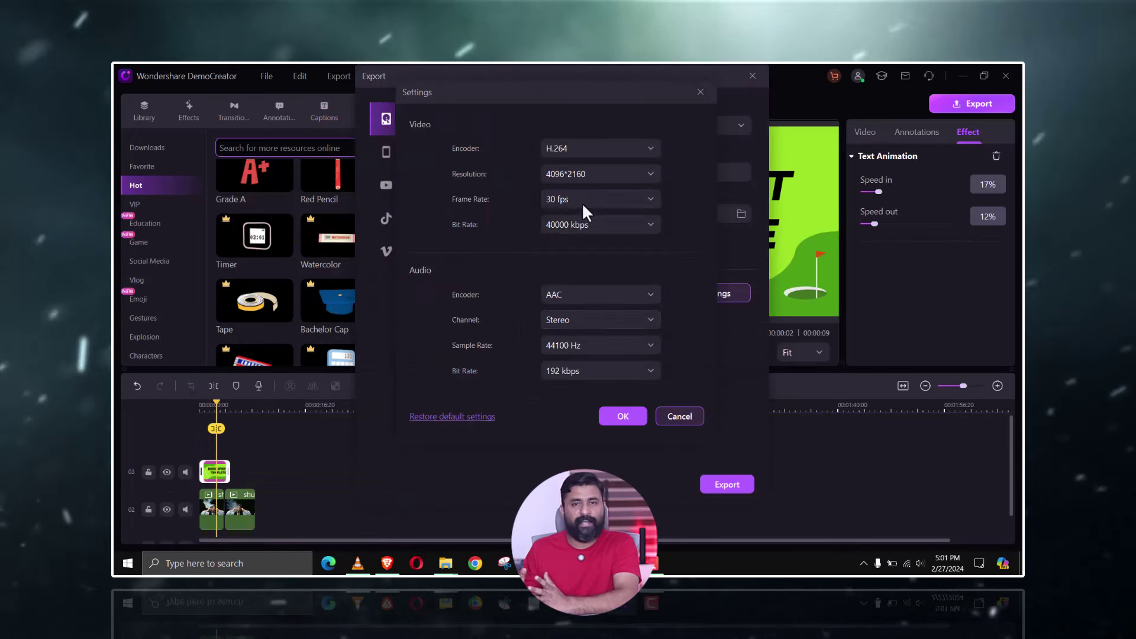
{"action": "left_click", "coordinate": [573, 173]}
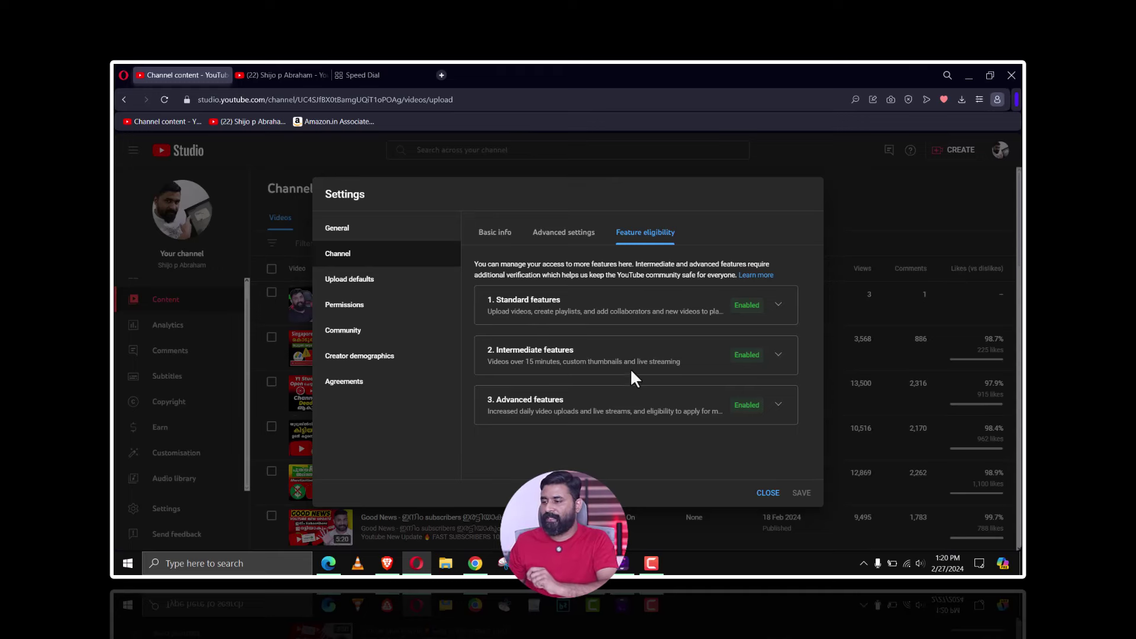
{"action": "left_click", "coordinate": [781, 305]}
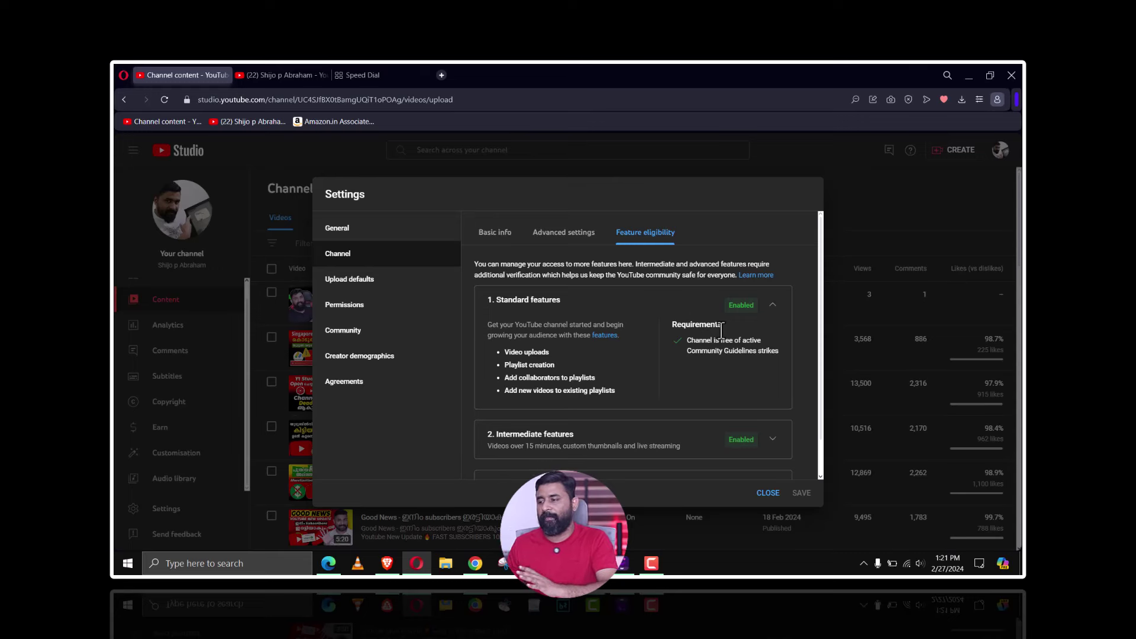
{"action": "left_click", "coordinate": [774, 307]}
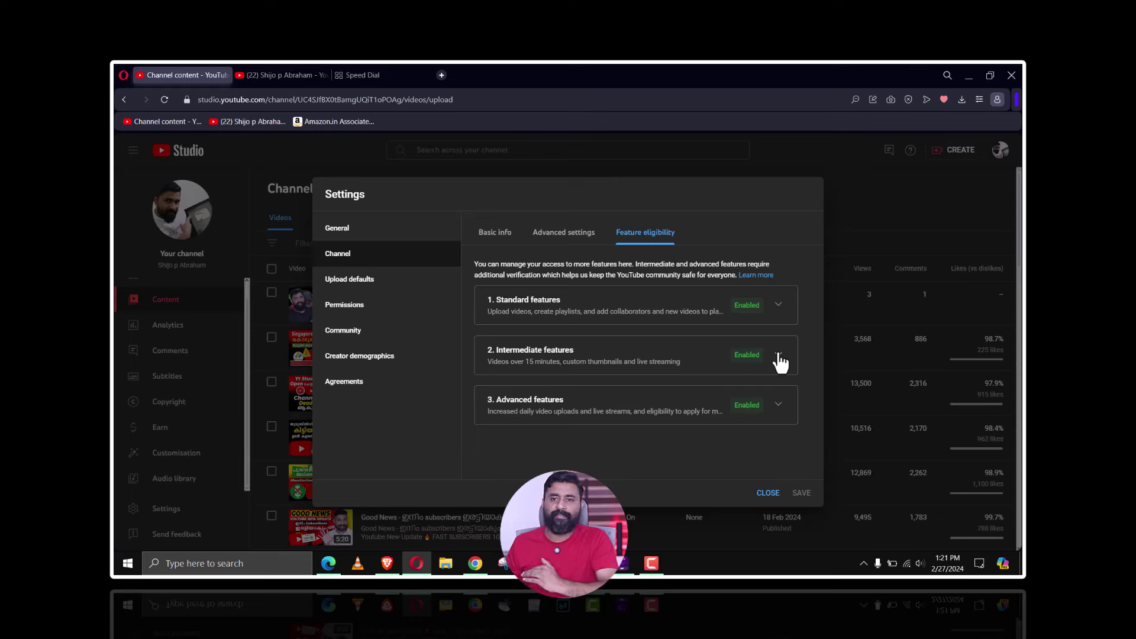
{"action": "left_click", "coordinate": [779, 355]}
{"action": "scroll", "coordinate": [616, 421], "scroll_direction": "down", "scroll_amount": 1}
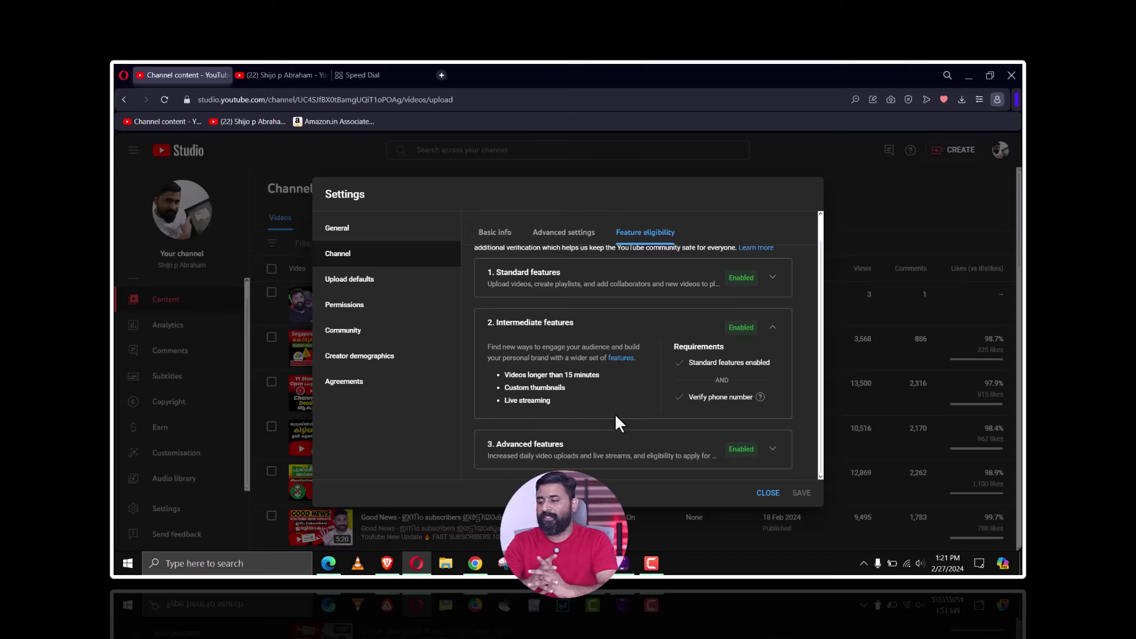
{"action": "left_click_drag", "start_coordinate": [507, 377], "coordinate": [526, 380]}
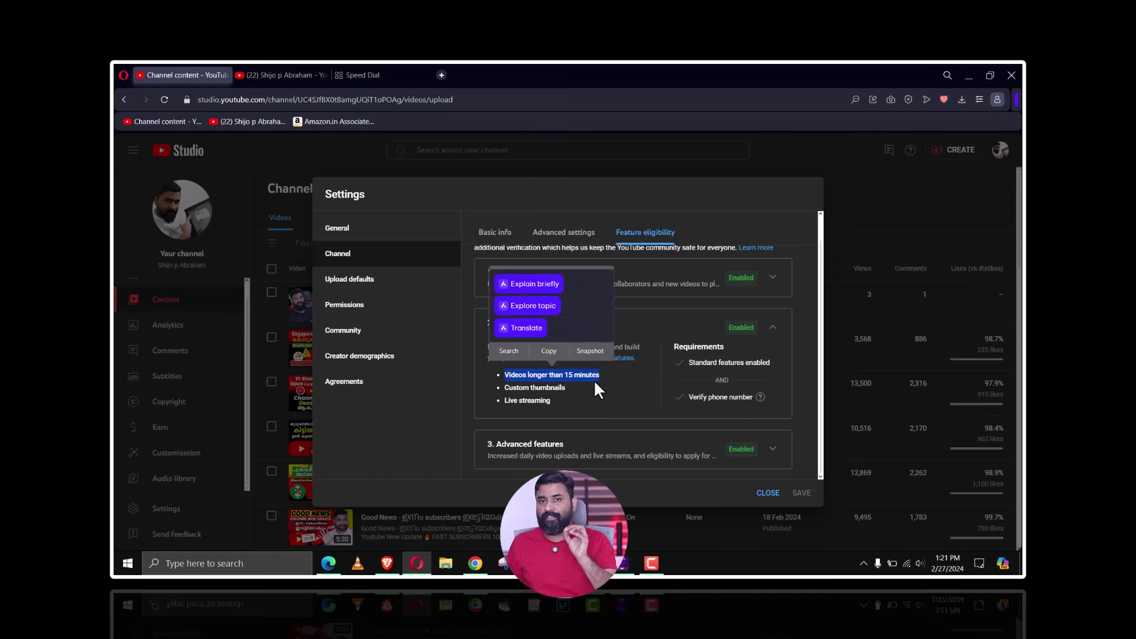
{"action": "left_click", "coordinate": [648, 398]}
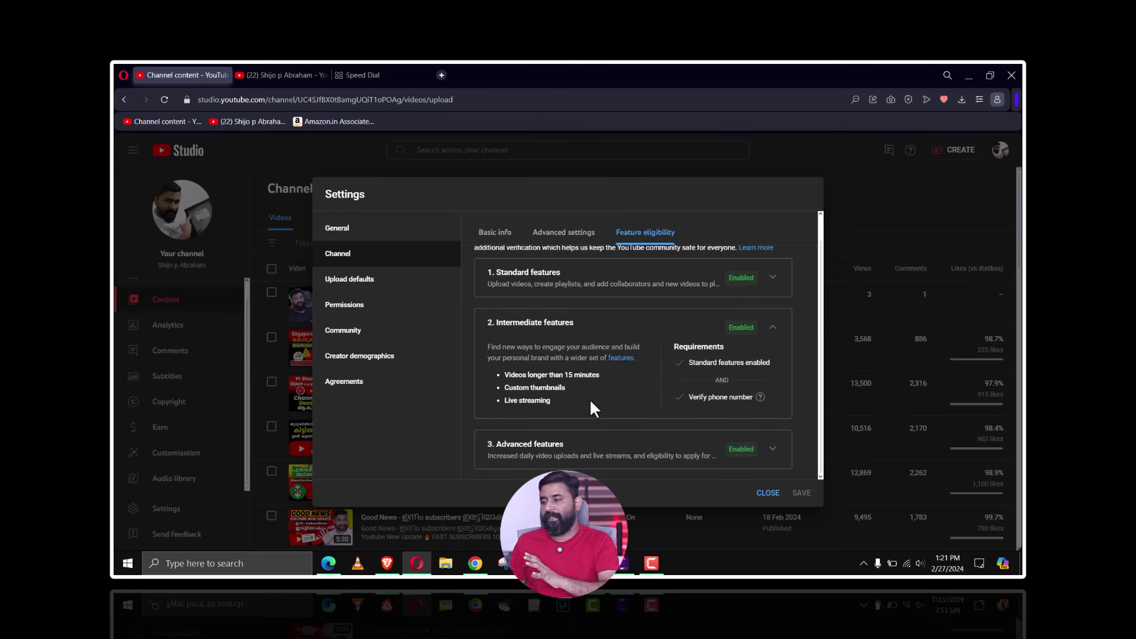
{"action": "left_click", "coordinate": [774, 333]}
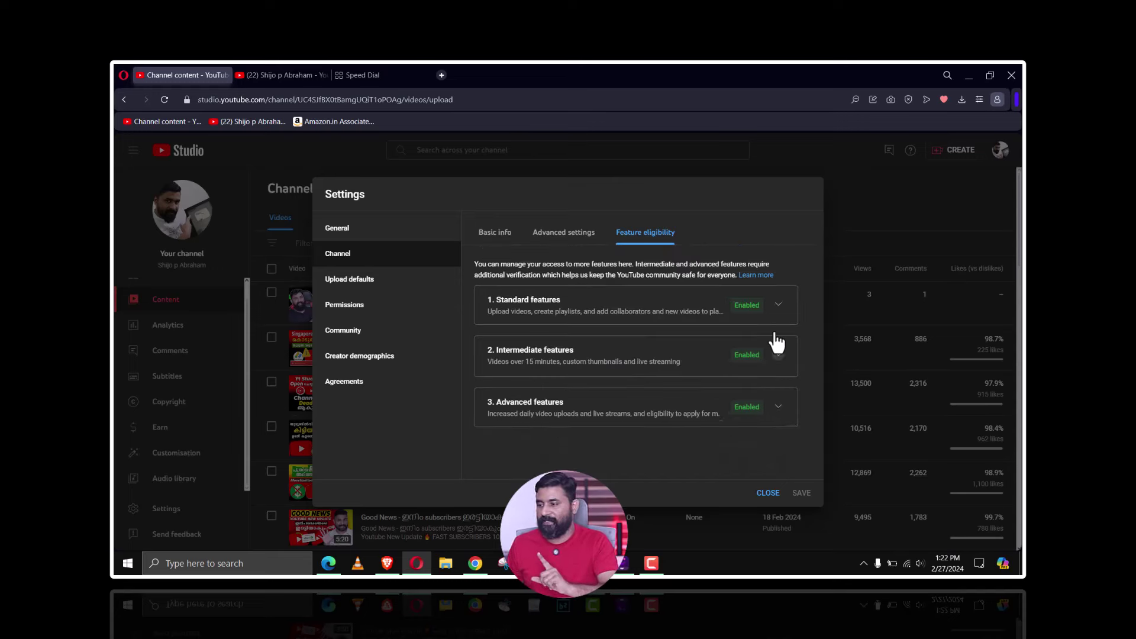
Review the Advanced features and their requirements, including the explanations of video verification, valid ID and channel history.
{"action": "left_click", "coordinate": [777, 405]}
{"action": "scroll", "coordinate": [607, 456], "scroll_direction": "down", "scroll_amount": 2}
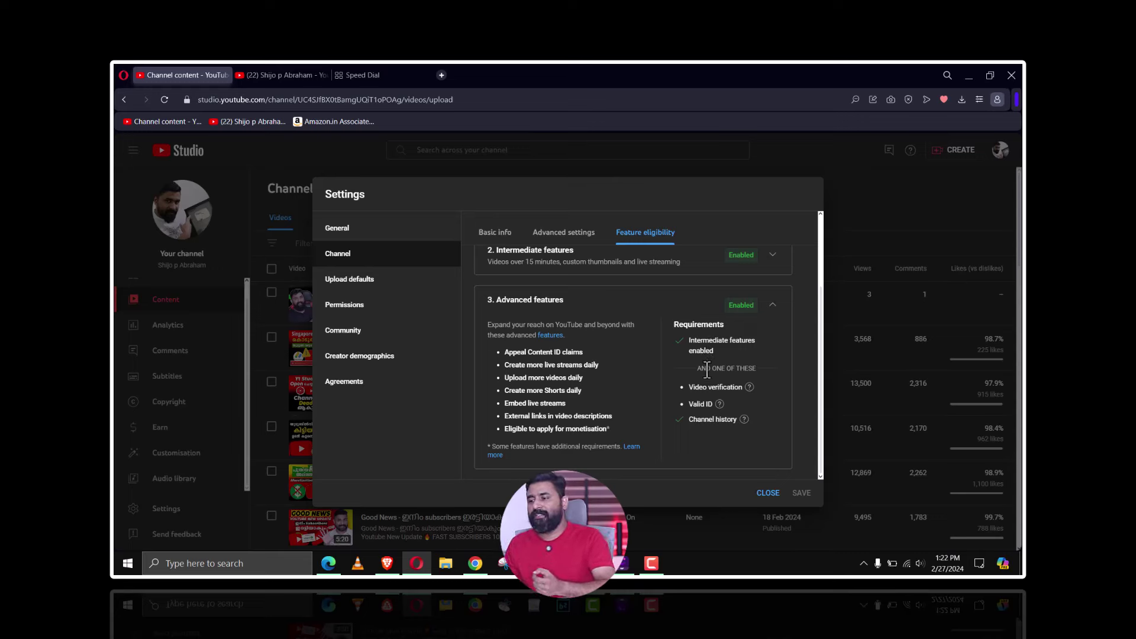
{"action": "scroll", "coordinate": [696, 361], "scroll_direction": "up", "scroll_amount": 3}
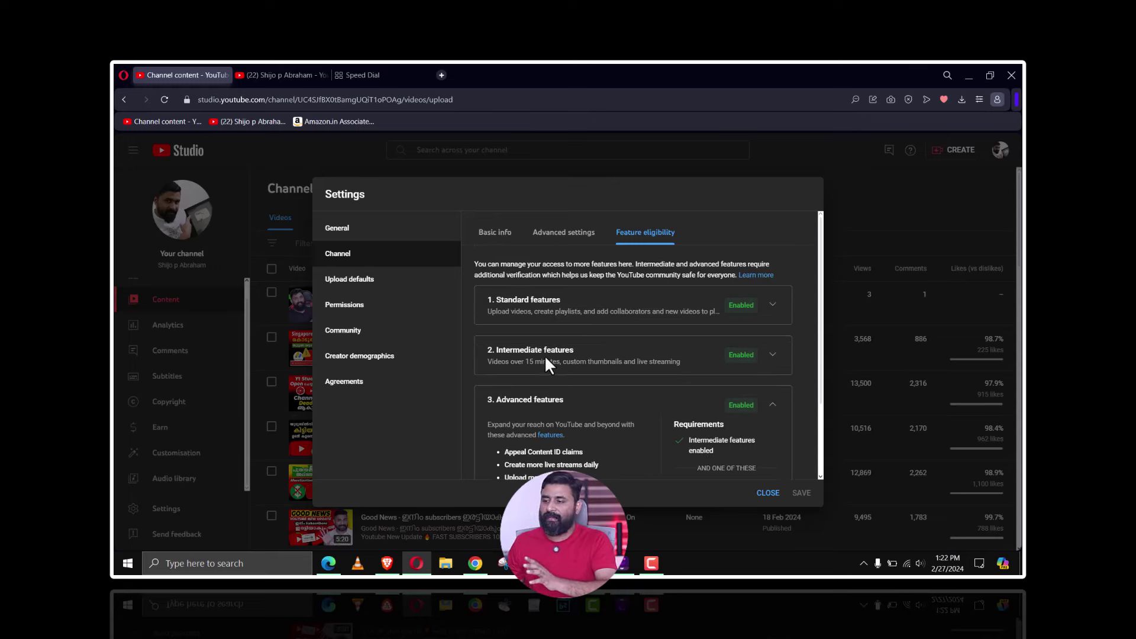
{"action": "scroll", "coordinate": [634, 388], "scroll_direction": "down", "scroll_amount": 2}
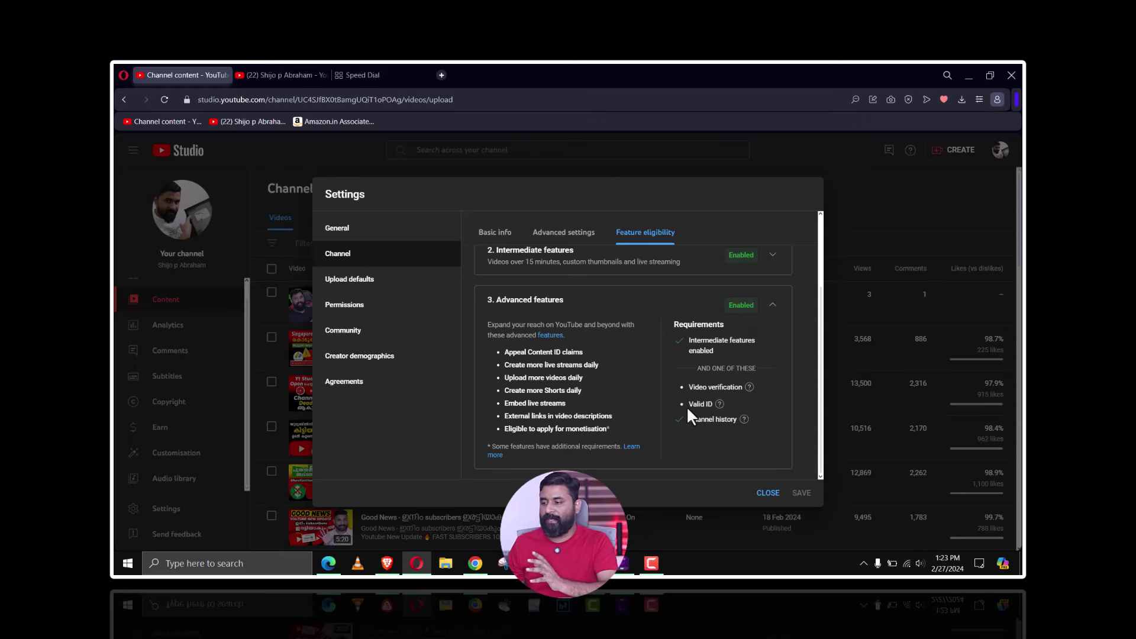
{"action": "mouse_move", "coordinate": [687, 405]}
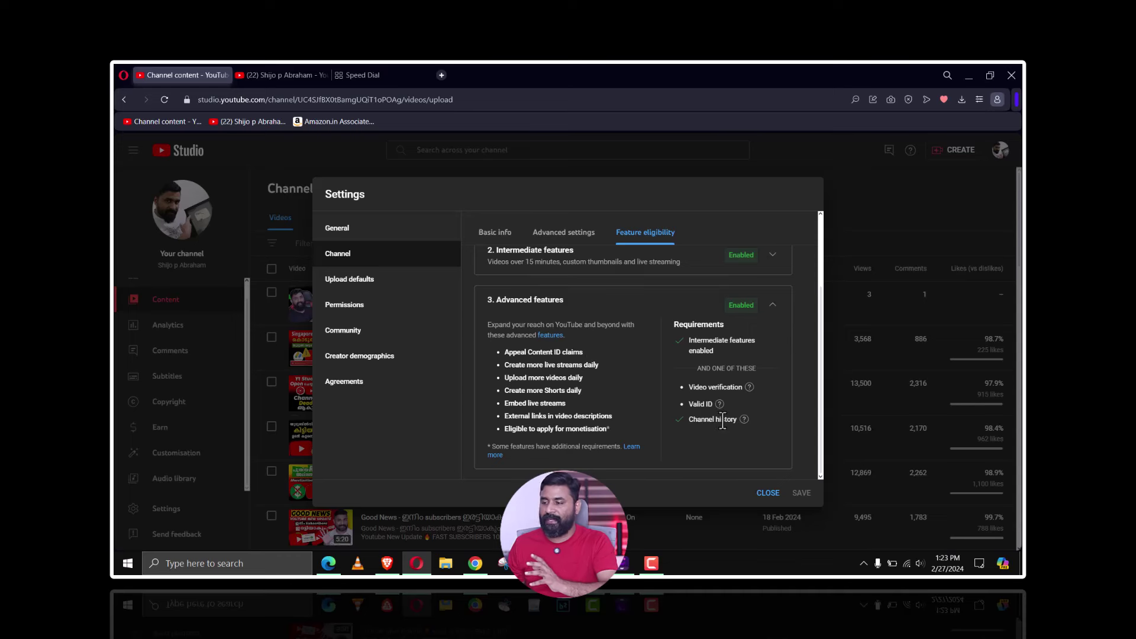
{"action": "mouse_move", "coordinate": [748, 390]}
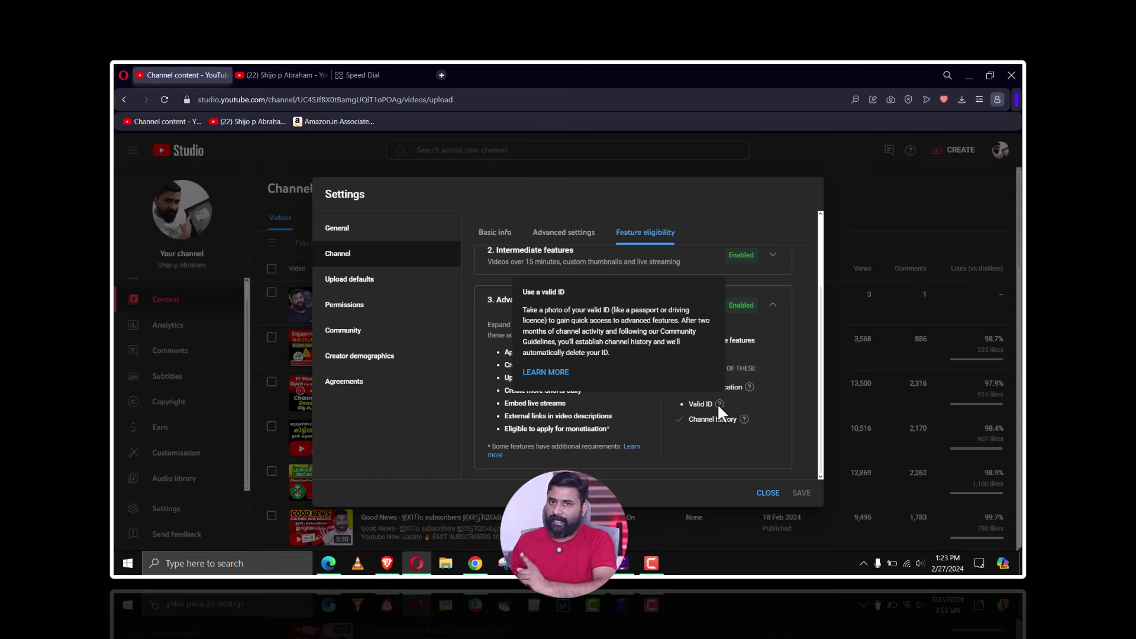
{"action": "mouse_move", "coordinate": [744, 421]}
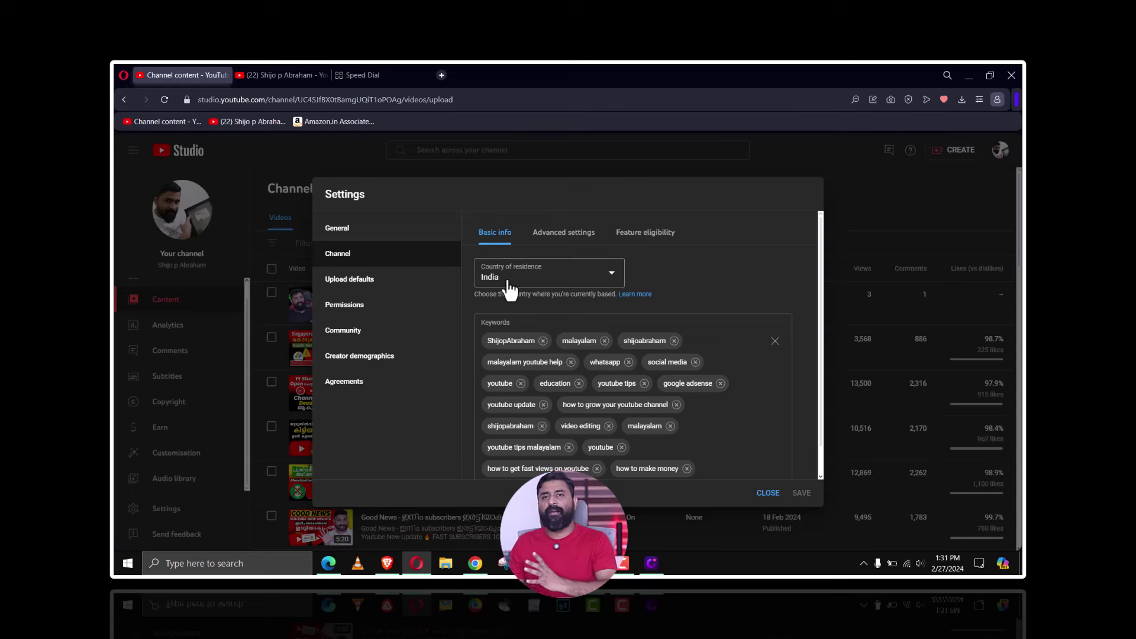
Review the country of residence options and the keyword list in the channel's basic info.
{"action": "left_click", "coordinate": [580, 283]}
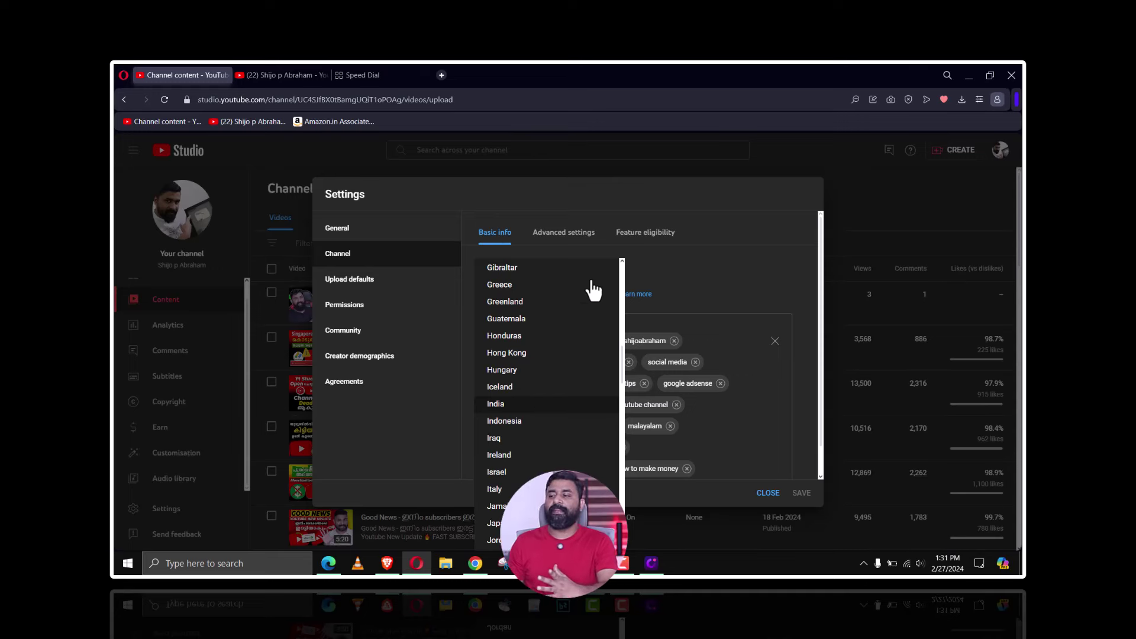
{"action": "left_click", "coordinate": [678, 265]}
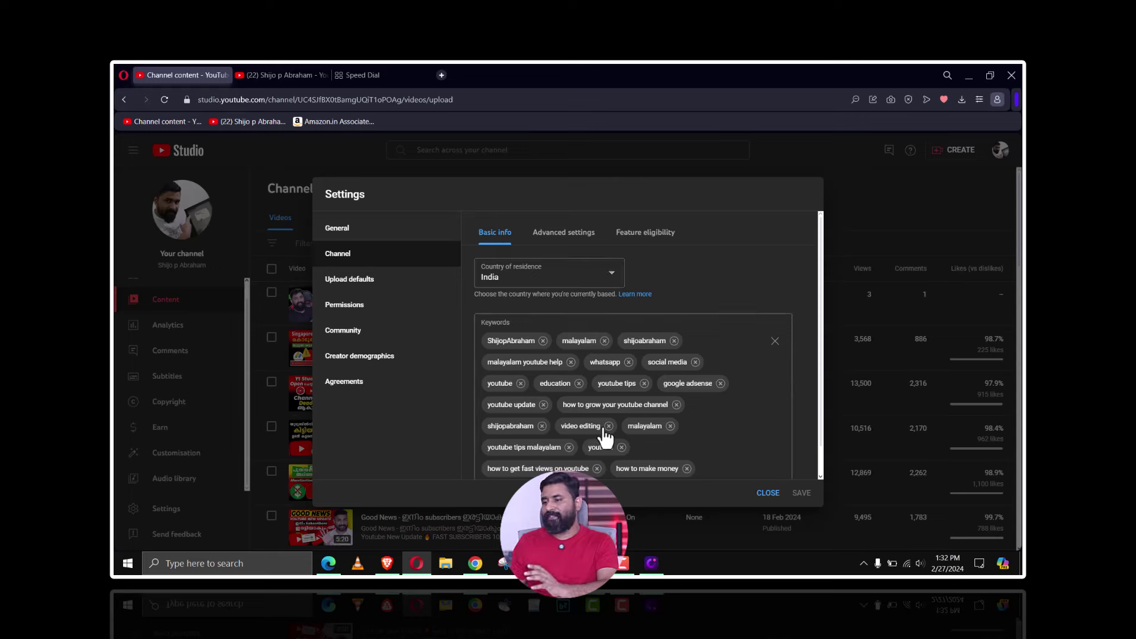
{"action": "scroll", "coordinate": [625, 456], "scroll_direction": "down", "scroll_amount": 1}
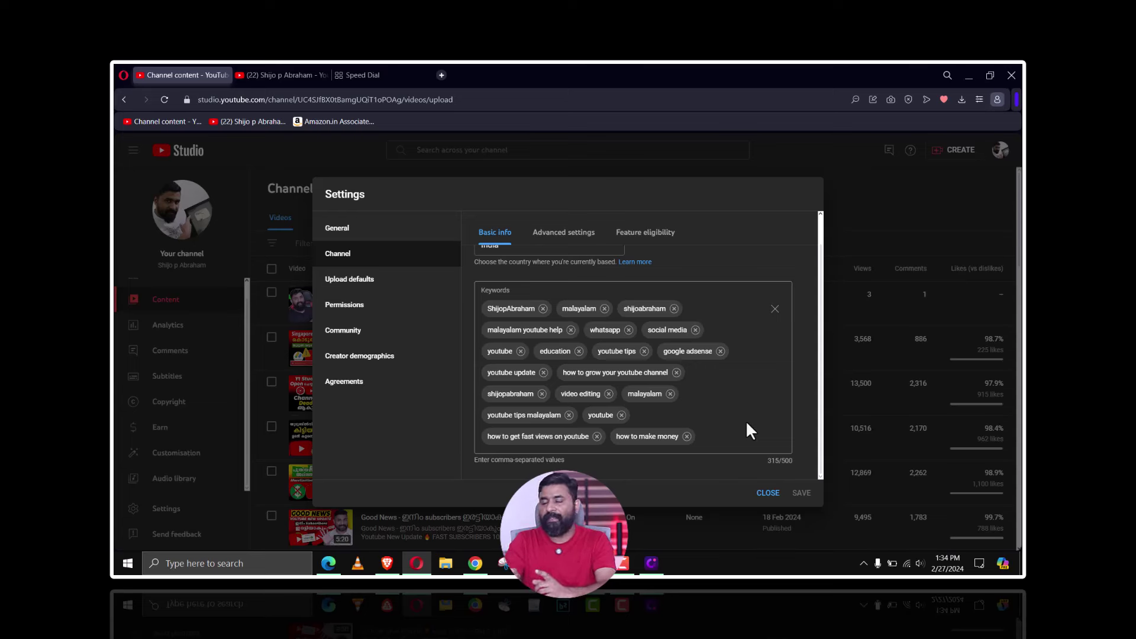
{"action": "scroll", "coordinate": [747, 428], "scroll_direction": "up", "scroll_amount": 1}
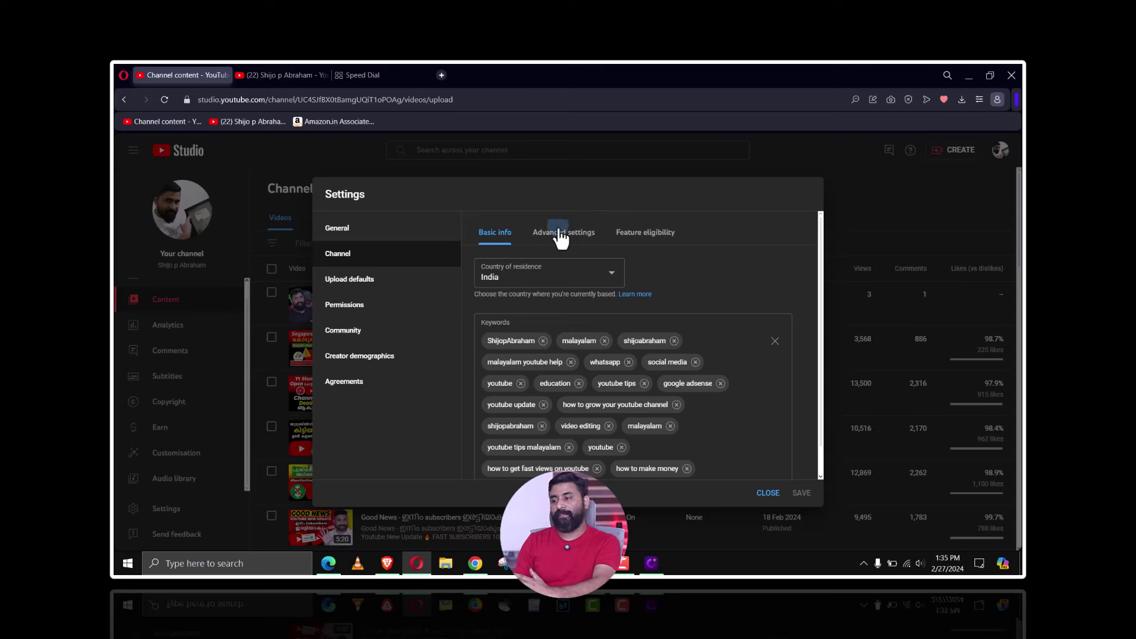
Set the channel's audience as not Made for Kids in the advanced channel settings.
{"action": "left_click", "coordinate": [560, 233]}
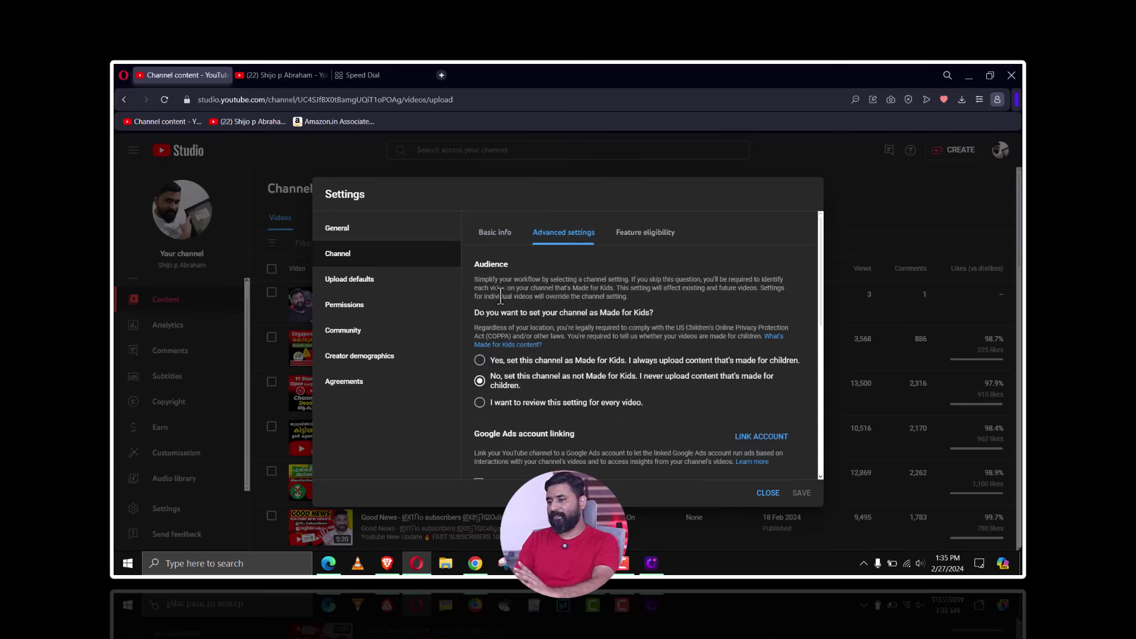
{"action": "left_click_drag", "start_coordinate": [474, 264], "coordinate": [514, 264]}
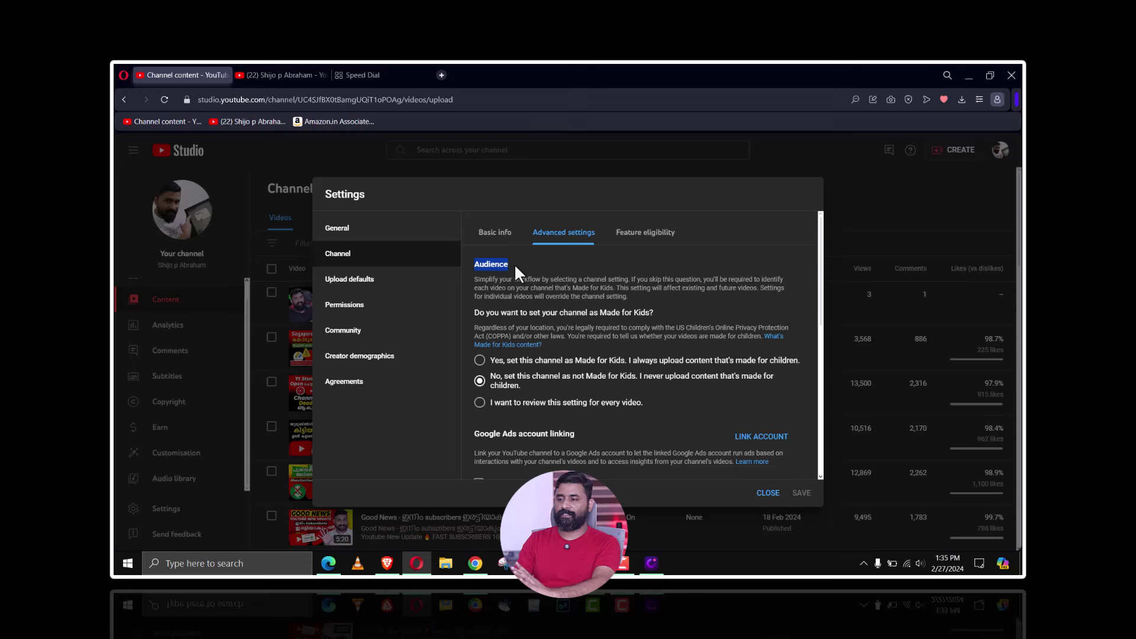
{"action": "left_click", "coordinate": [483, 385]}
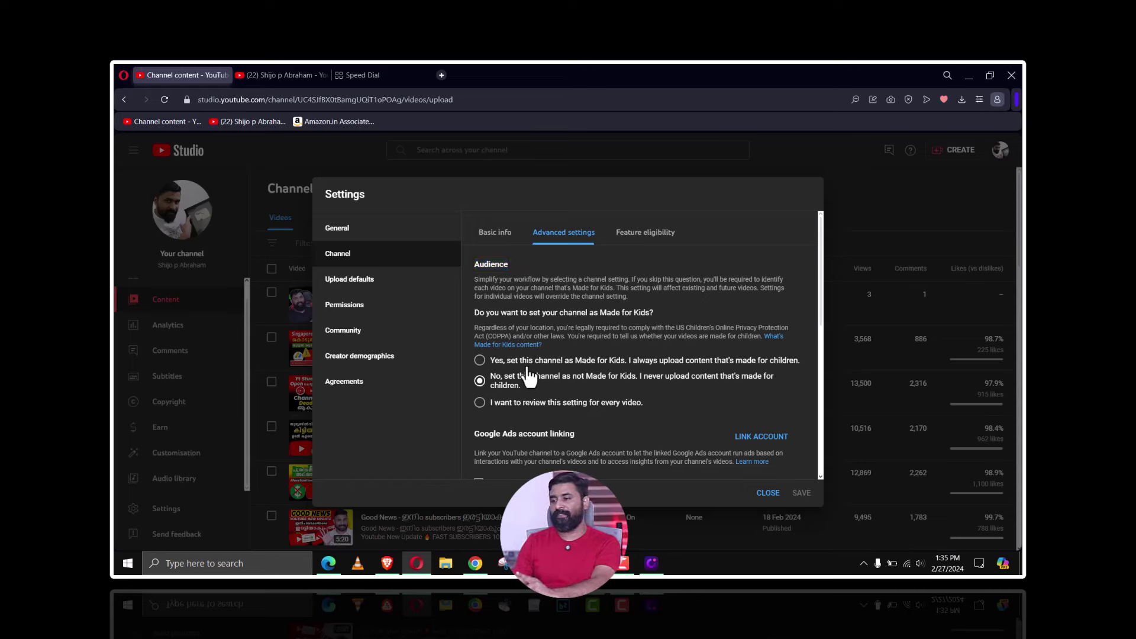
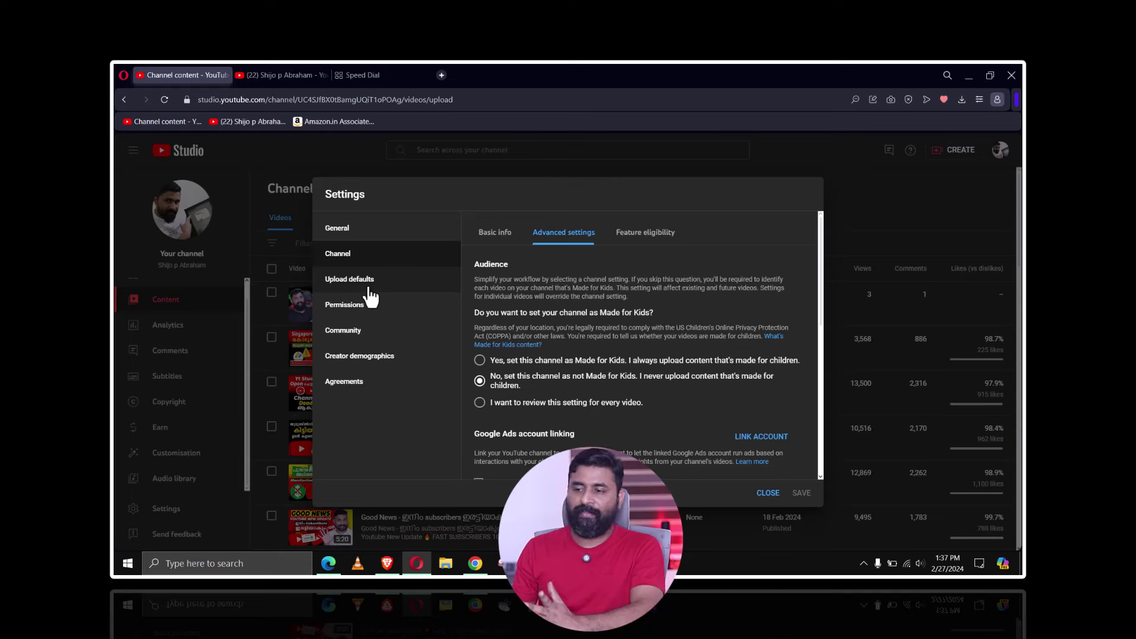
Review the default title, description and visibility in the basic info of the upload defaults.
{"action": "left_click", "coordinate": [369, 289]}
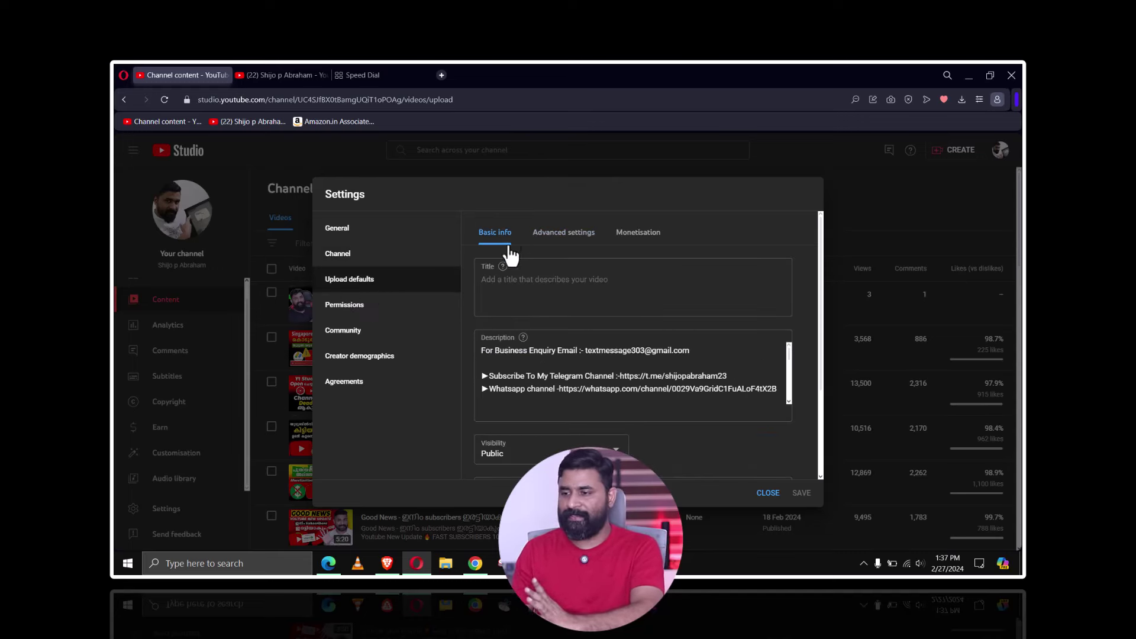
{"action": "left_click", "coordinate": [508, 283]}
{"action": "scroll", "coordinate": [523, 359], "scroll_direction": "down", "scroll_amount": 1}
{"action": "scroll", "coordinate": [523, 359], "scroll_direction": "down", "scroll_amount": 3}
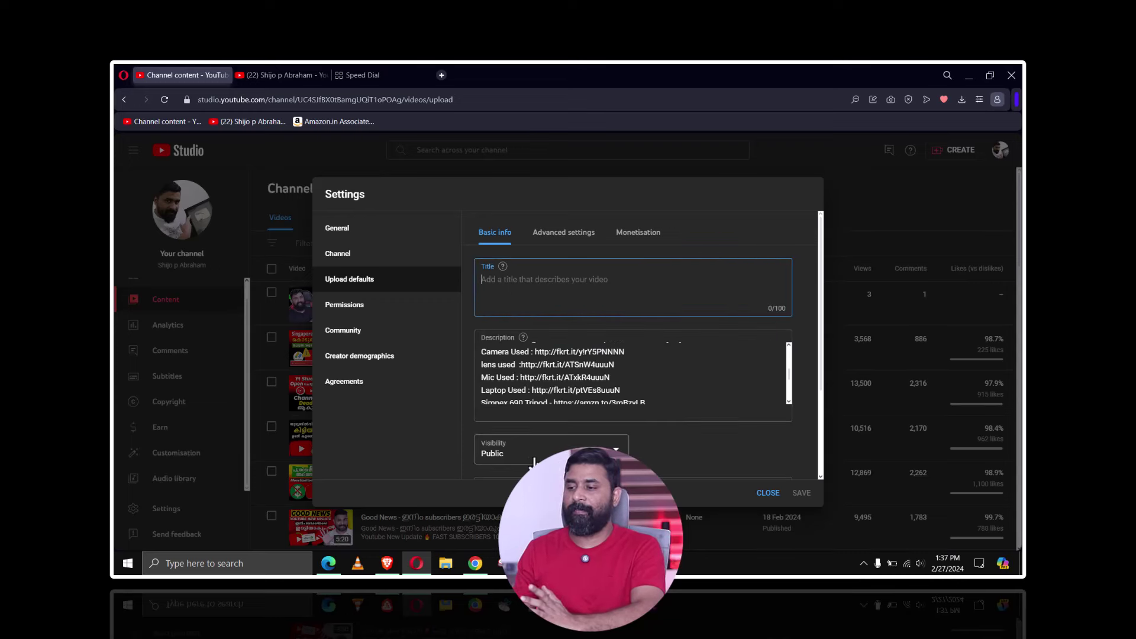
{"action": "scroll", "coordinate": [498, 343], "scroll_direction": "down", "scroll_amount": 2}
{"action": "scroll", "coordinate": [500, 347], "scroll_direction": "up", "scroll_amount": 2}
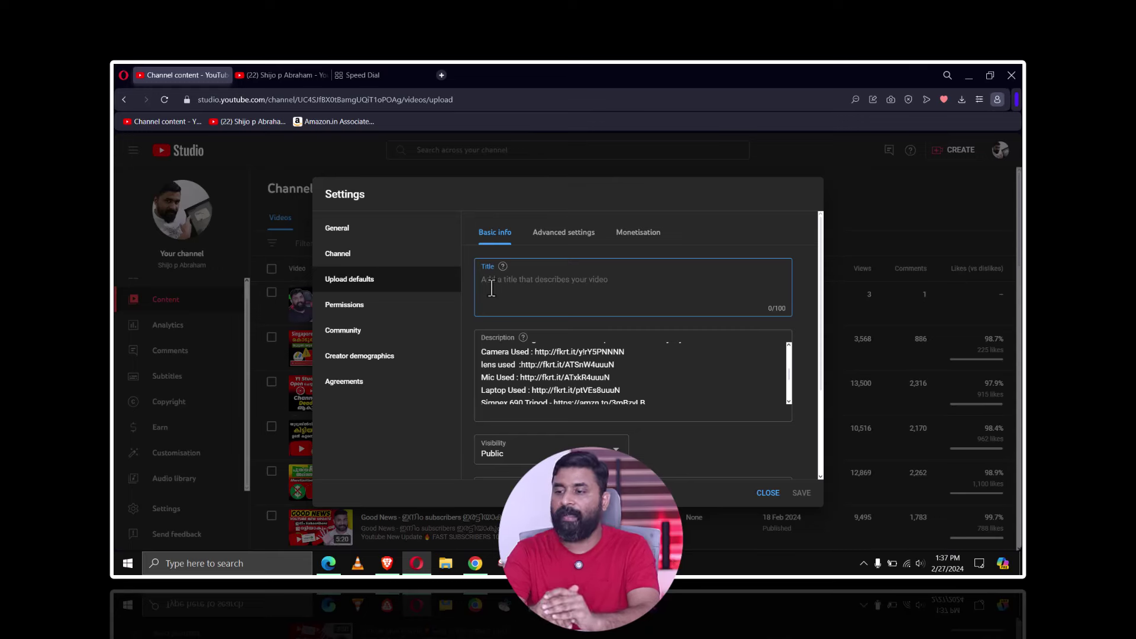
{"action": "scroll", "coordinate": [620, 365], "scroll_direction": "down", "scroll_amount": 8}
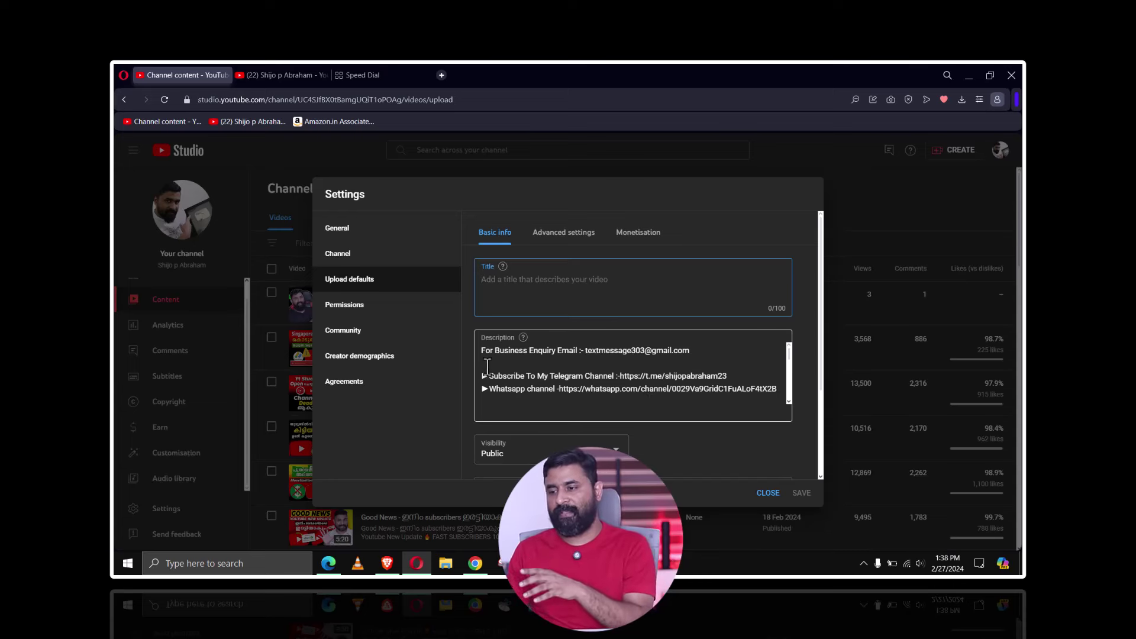
Read through the entire default description text for uploads and highlight all of it.
{"action": "scroll", "coordinate": [520, 379], "scroll_direction": "down", "scroll_amount": 2}
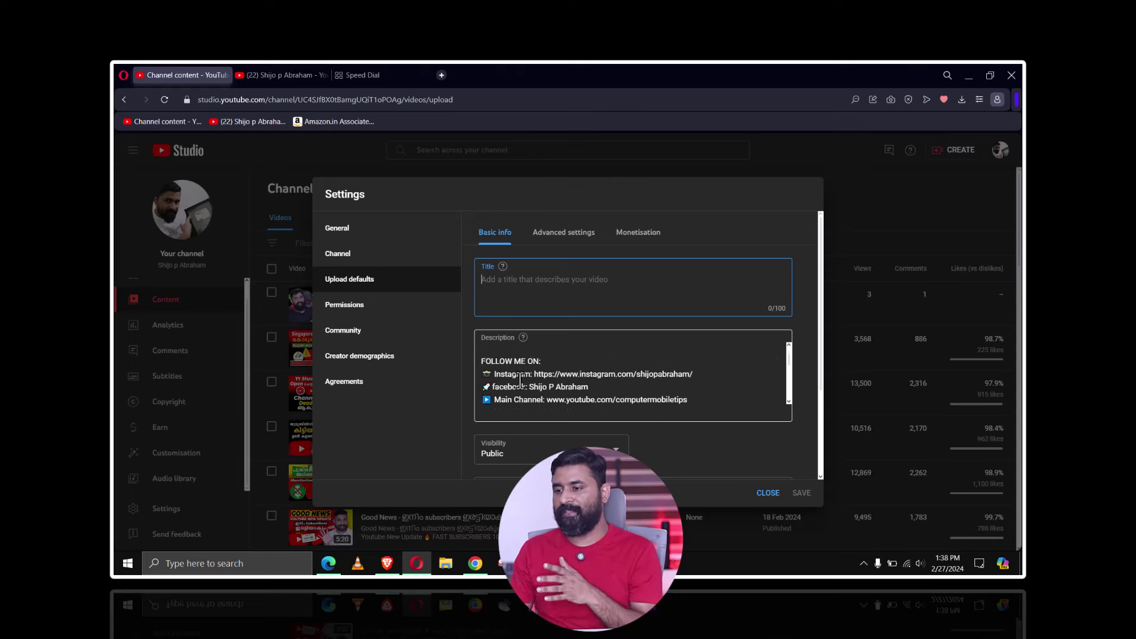
{"action": "scroll", "coordinate": [560, 391], "scroll_direction": "down", "scroll_amount": 1}
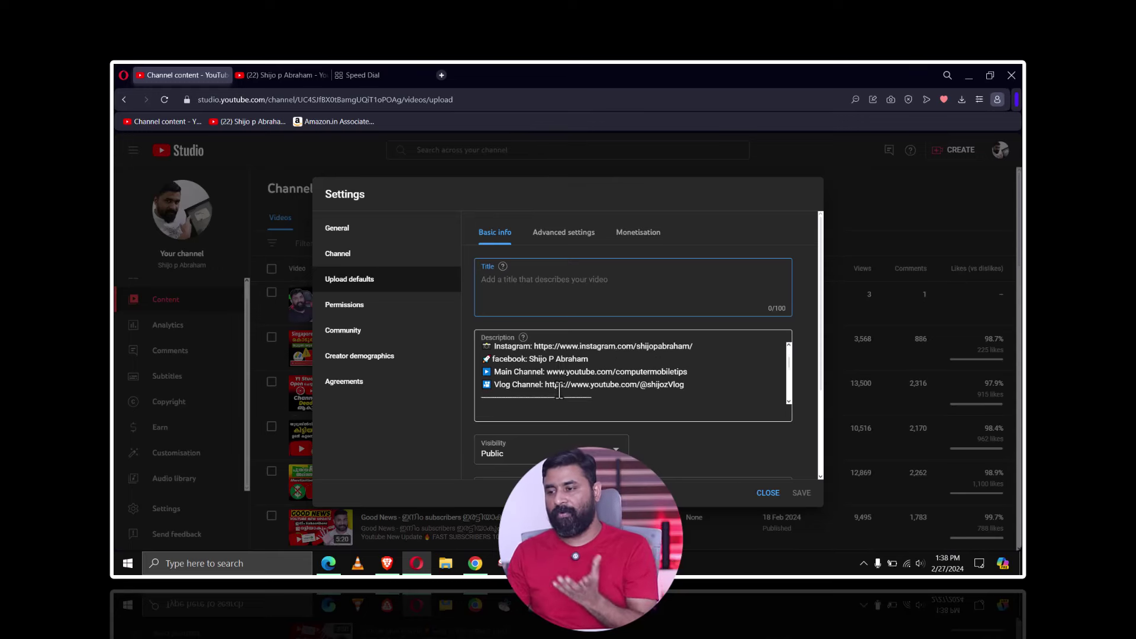
{"action": "scroll", "coordinate": [559, 391], "scroll_direction": "down", "scroll_amount": 2}
{"action": "scroll", "coordinate": [572, 370], "scroll_direction": "down", "scroll_amount": 2}
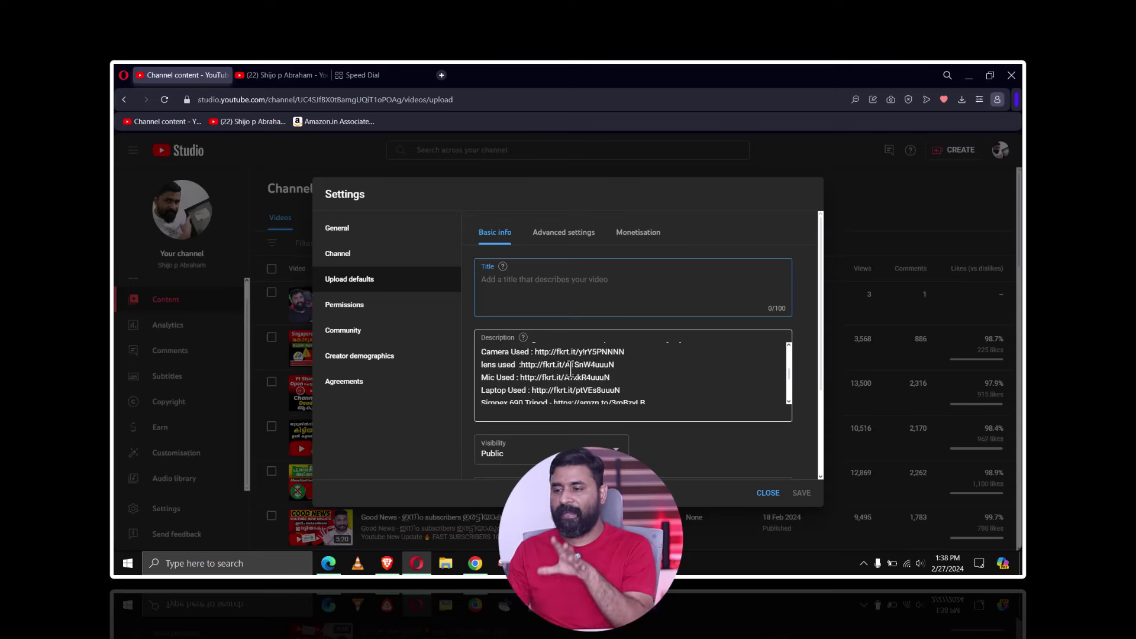
{"action": "scroll", "coordinate": [571, 370], "scroll_direction": "down", "scroll_amount": 3}
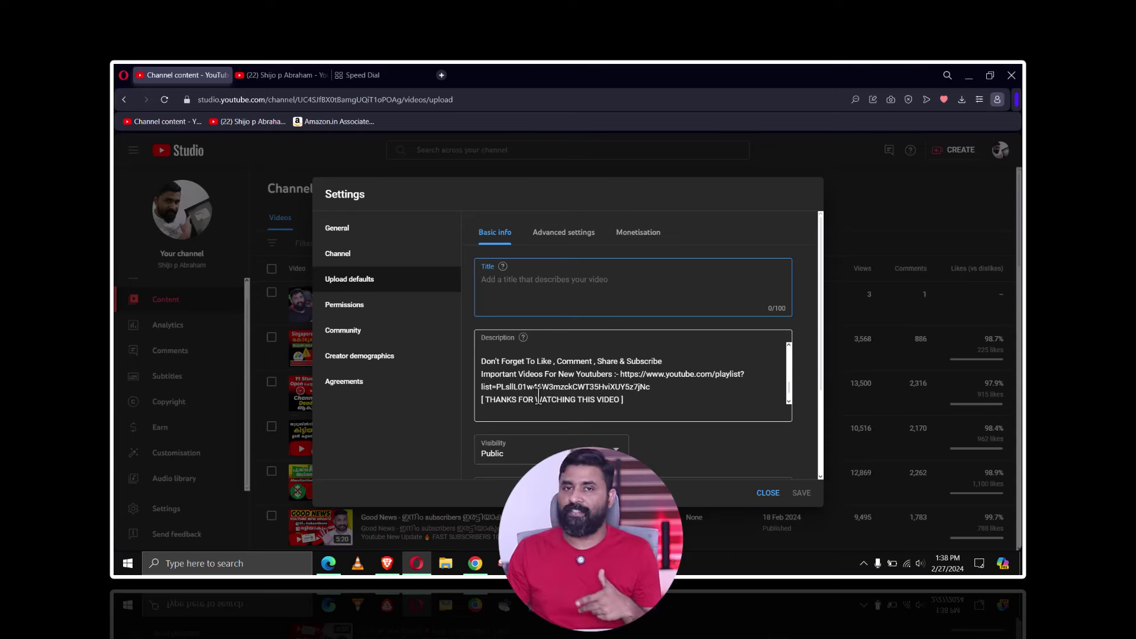
{"action": "scroll", "coordinate": [616, 420], "scroll_direction": "down", "scroll_amount": 1}
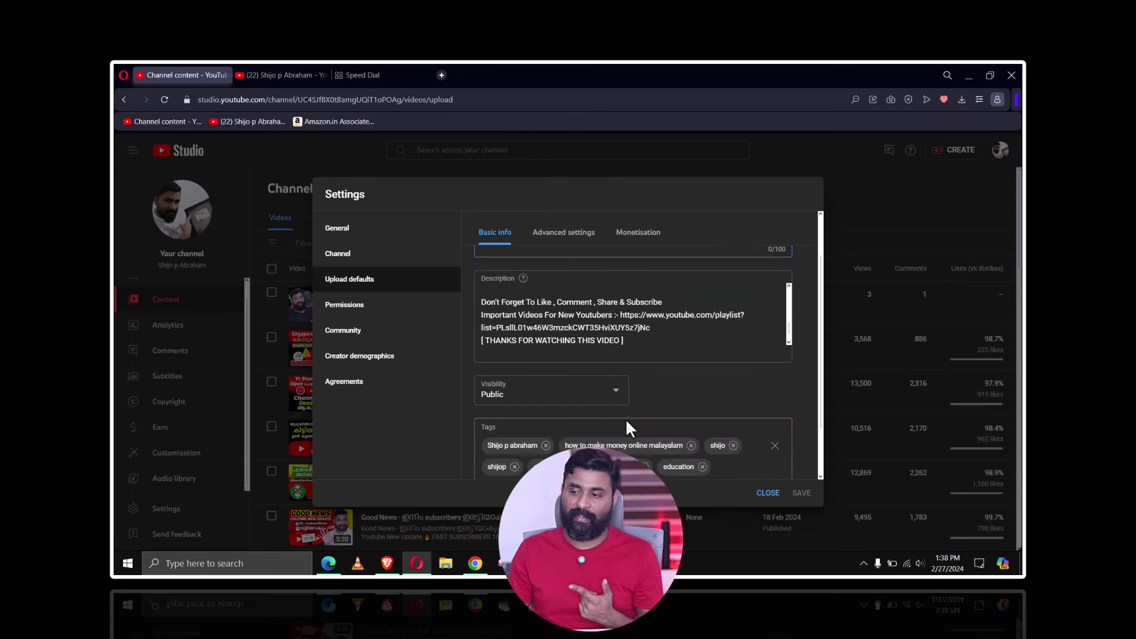
{"action": "left_click", "coordinate": [654, 346]}
{"action": "key", "text": "ctrl+a"}
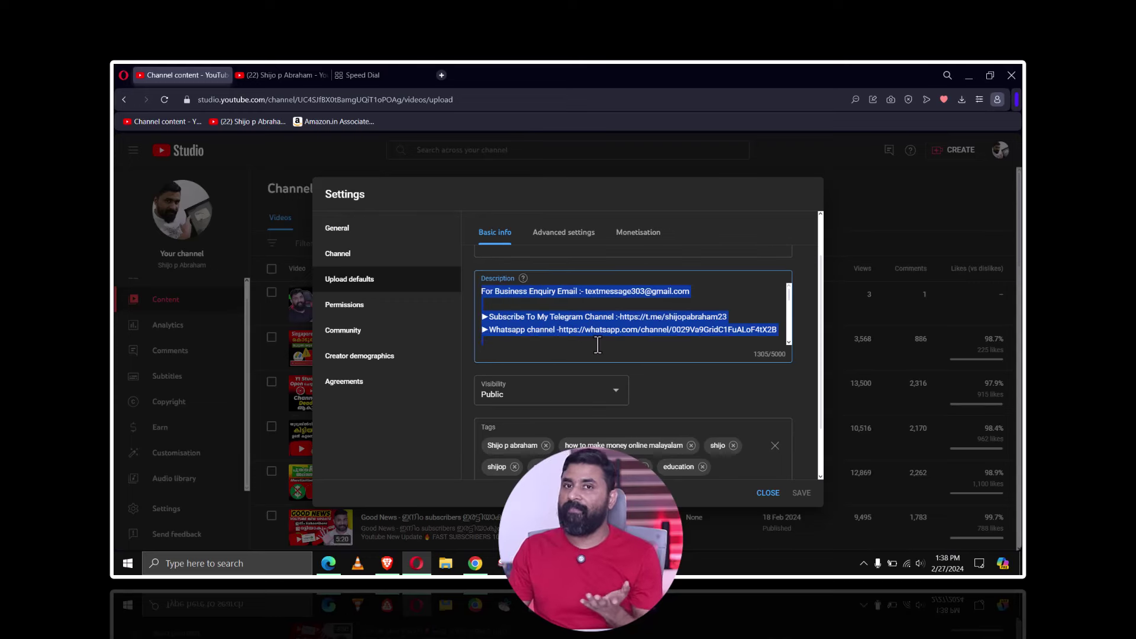
{"action": "scroll", "coordinate": [624, 353], "scroll_direction": "down", "scroll_amount": 1}
{"action": "left_click", "coordinate": [670, 324]}
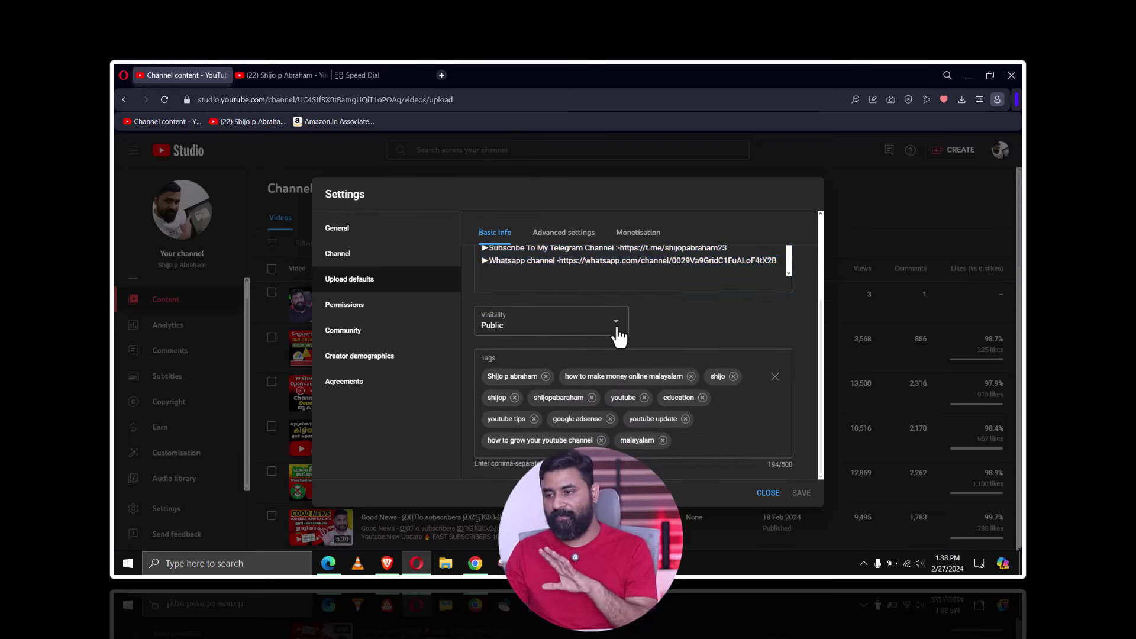
Check the default visibility options, try Unlisted, and set the visibility back to Public.
{"action": "left_click", "coordinate": [616, 328]}
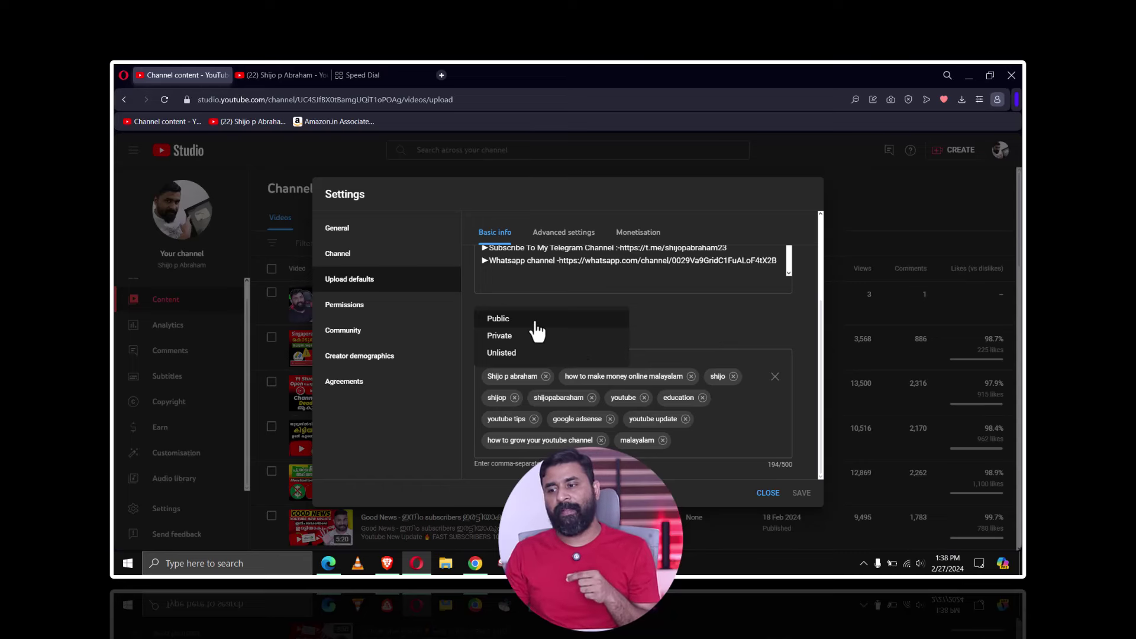
{"action": "left_click", "coordinate": [695, 316]}
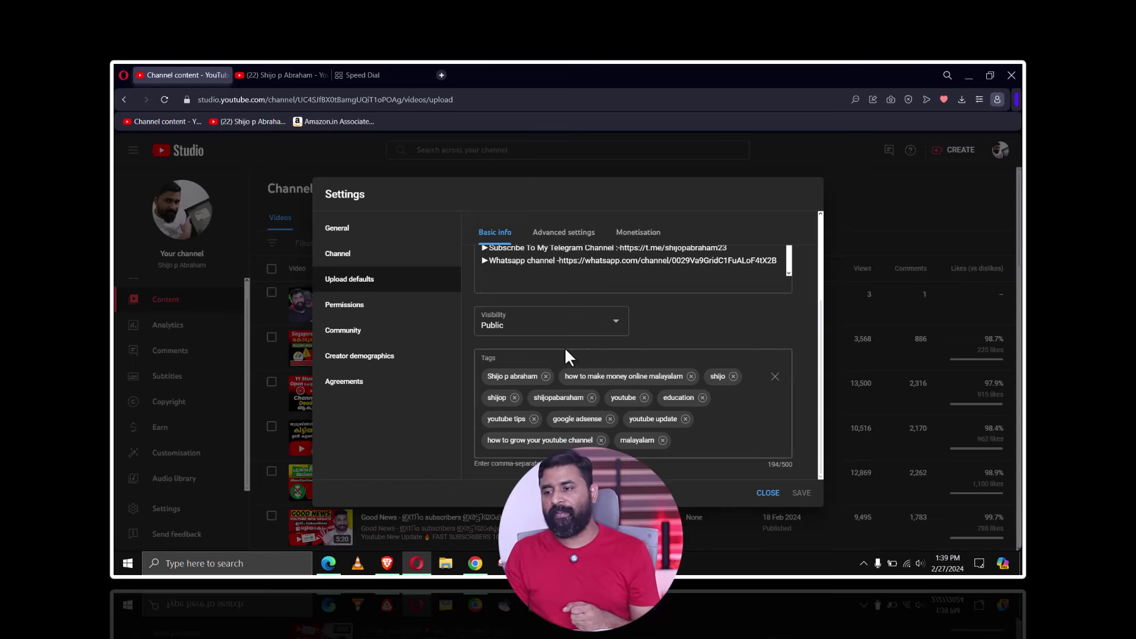
{"action": "left_click", "coordinate": [549, 323]}
{"action": "left_click", "coordinate": [510, 351]}
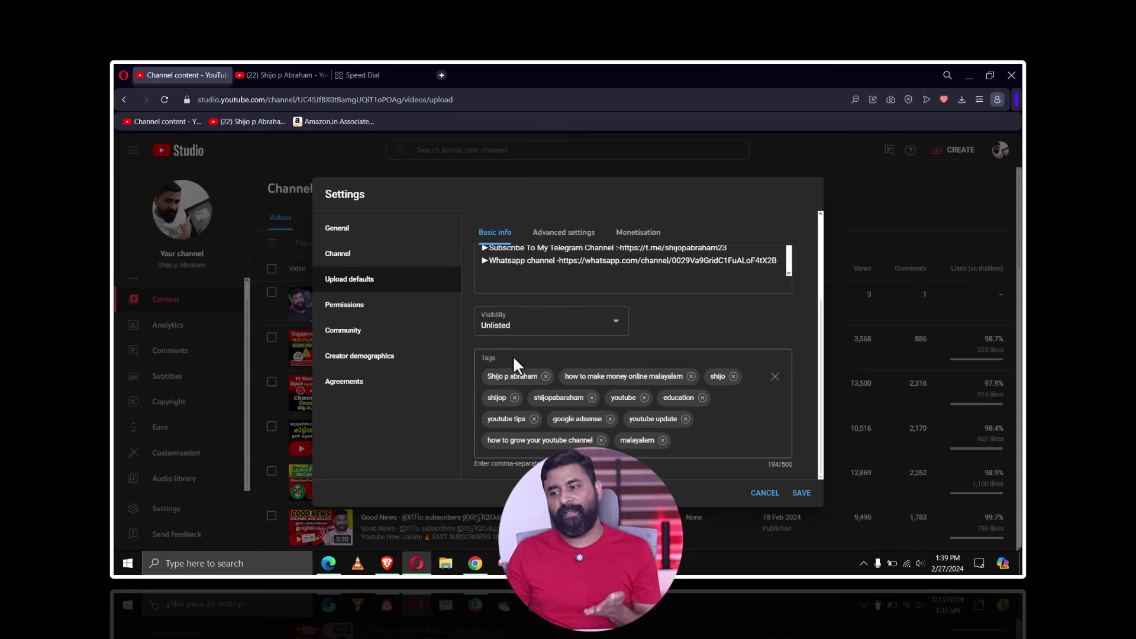
{"action": "left_click", "coordinate": [511, 329]}
{"action": "left_click", "coordinate": [513, 336]}
{"action": "left_click", "coordinate": [511, 331]}
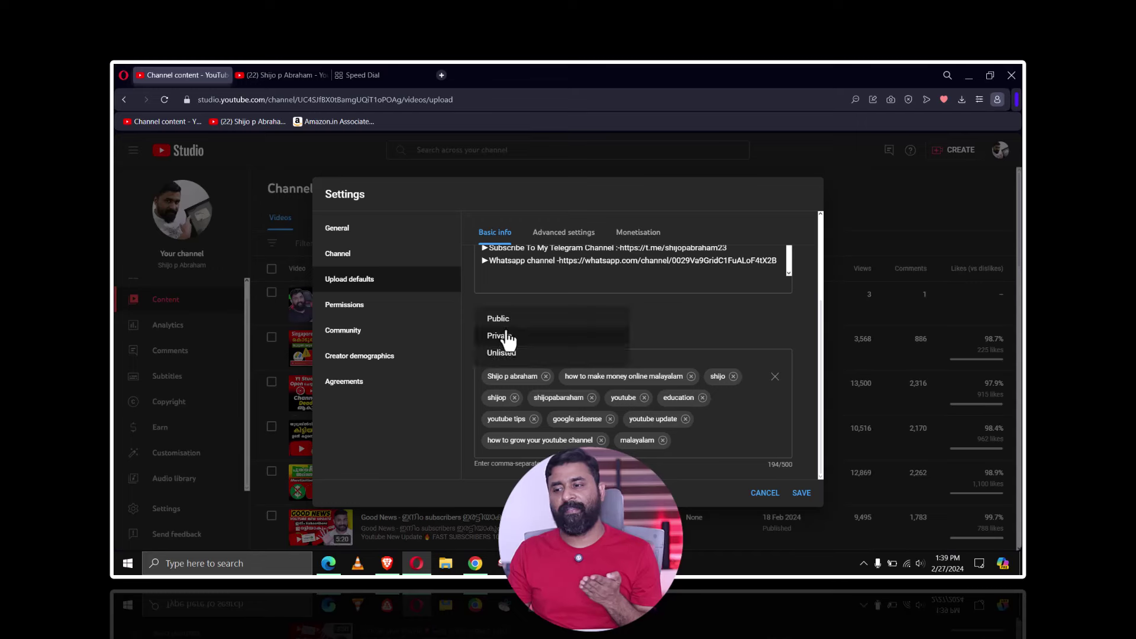
{"action": "left_click", "coordinate": [508, 320]}
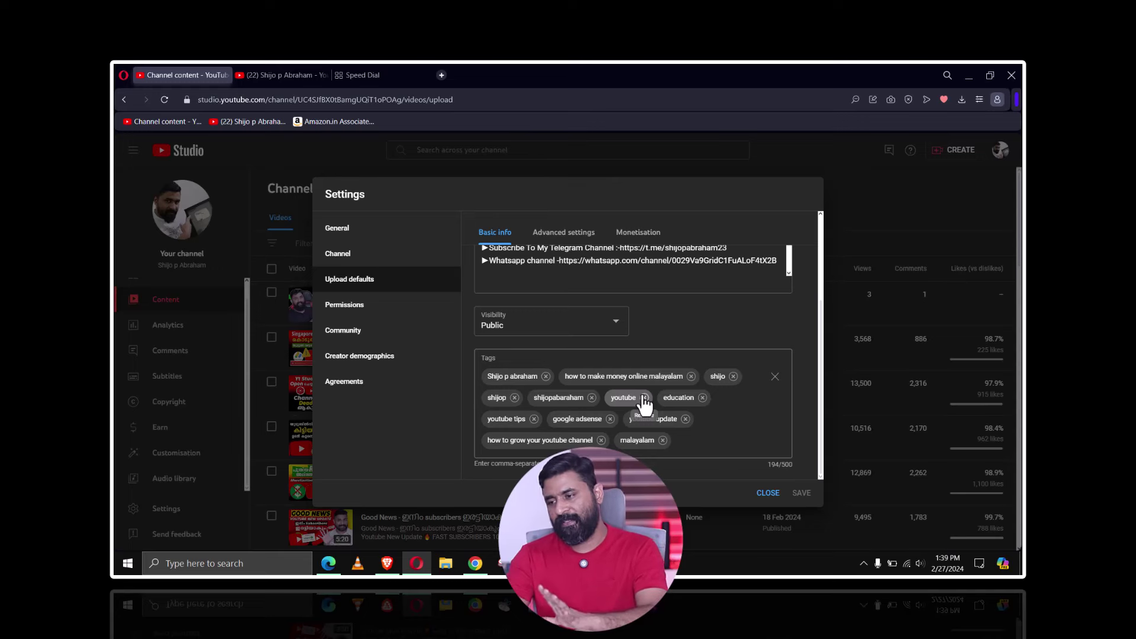
Turn off automatic chapters and key moments in the advanced upload defaults and save the settings.
{"action": "scroll", "coordinate": [568, 287], "scroll_direction": "up", "scroll_amount": 3}
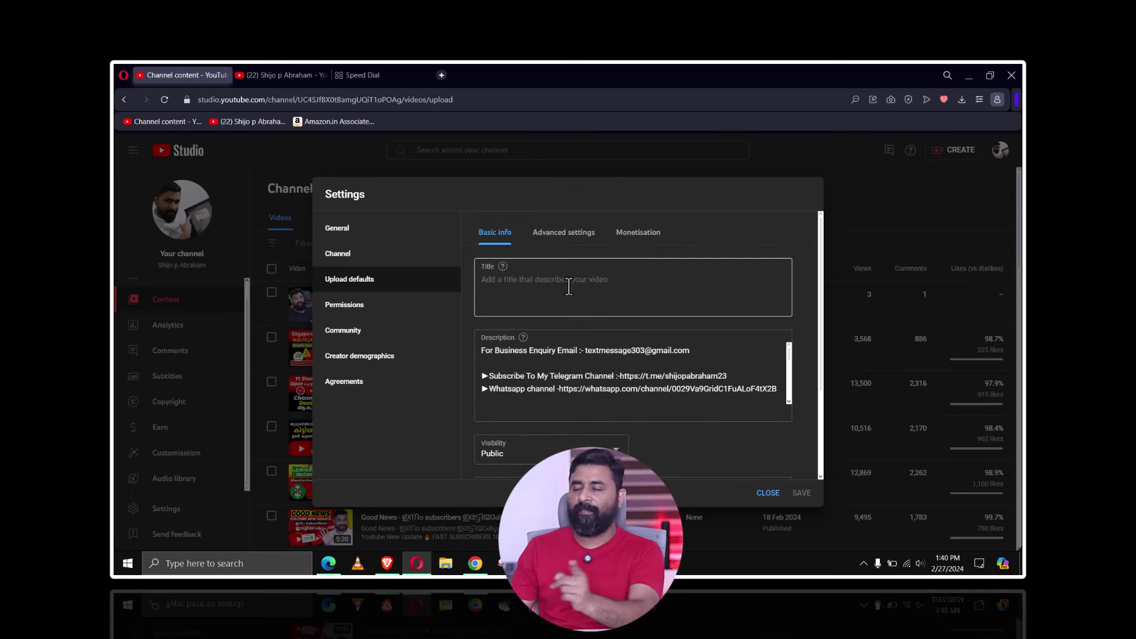
{"action": "left_click", "coordinate": [567, 235]}
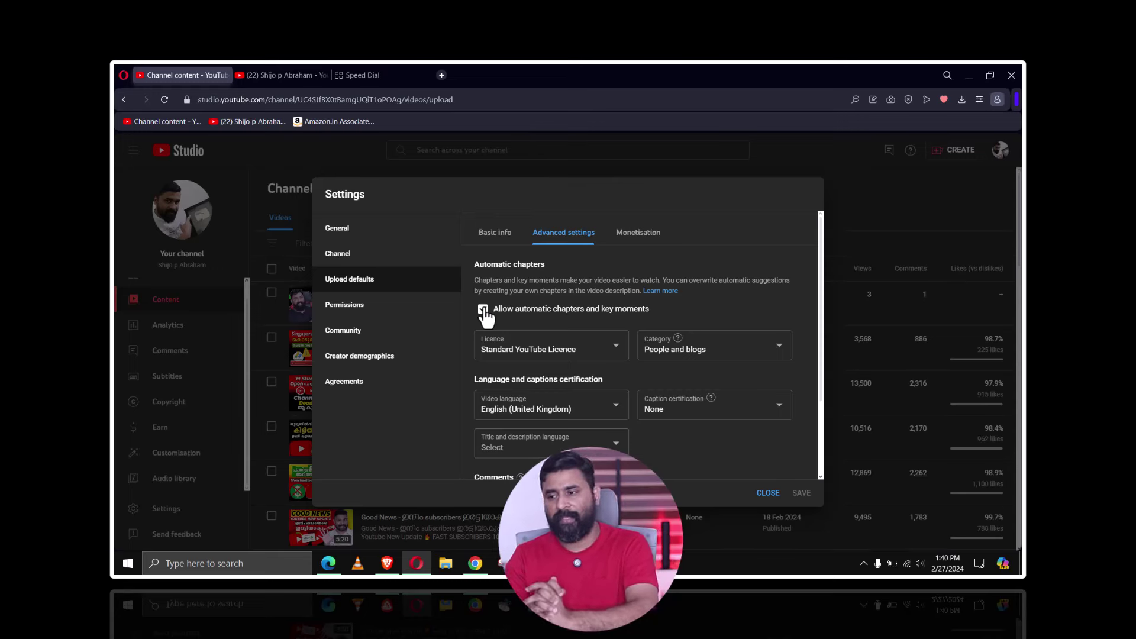
{"action": "left_click", "coordinate": [484, 309]}
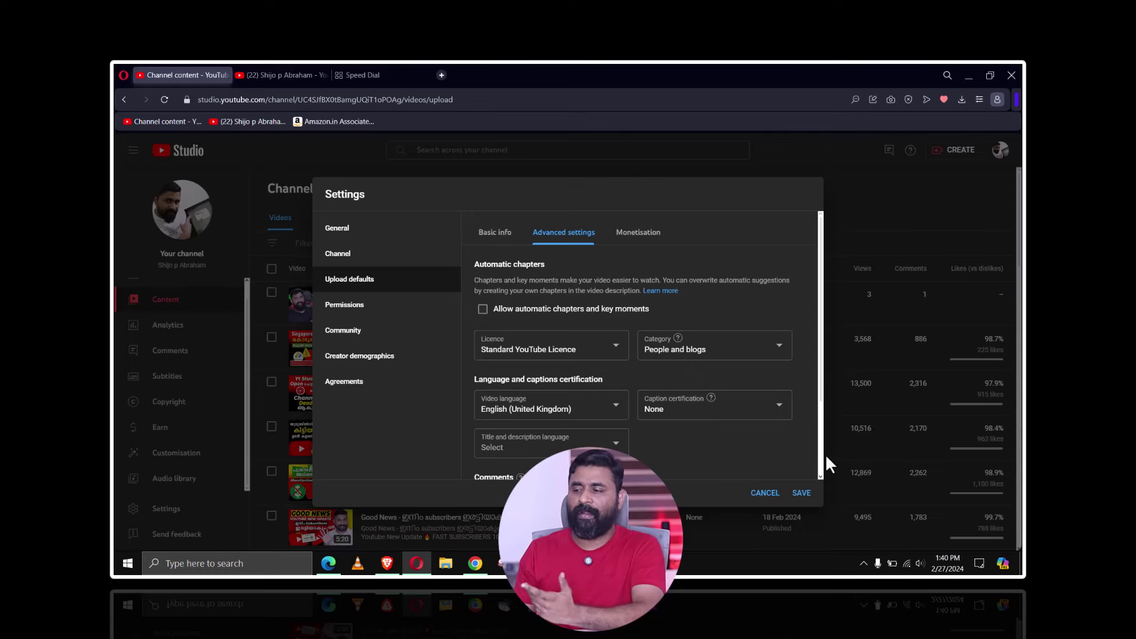
{"action": "left_click", "coordinate": [801, 493]}
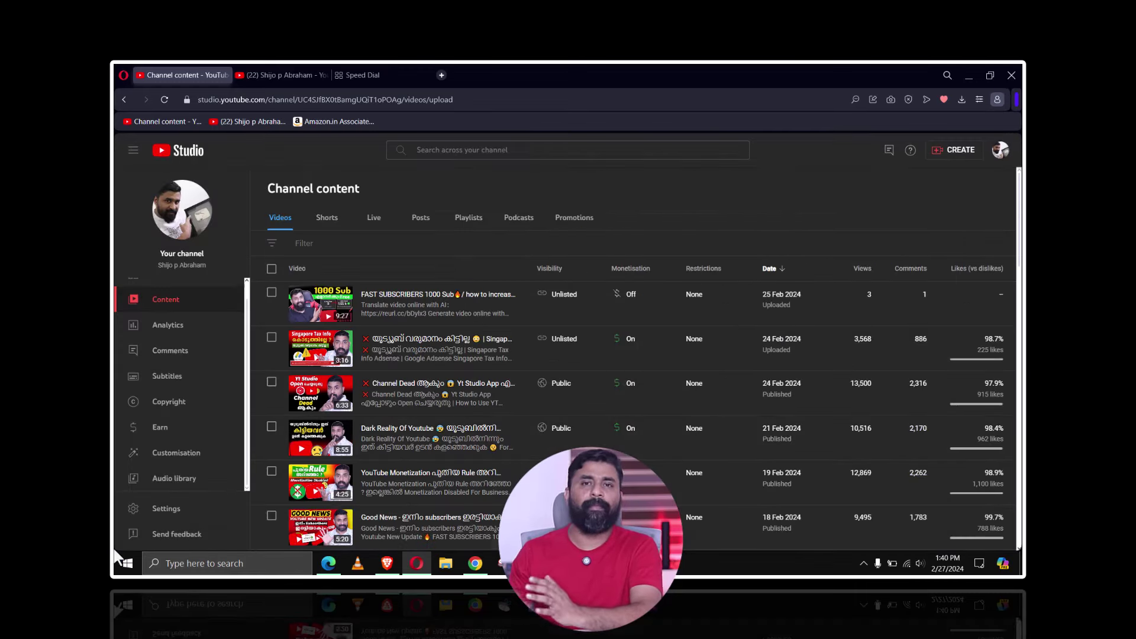